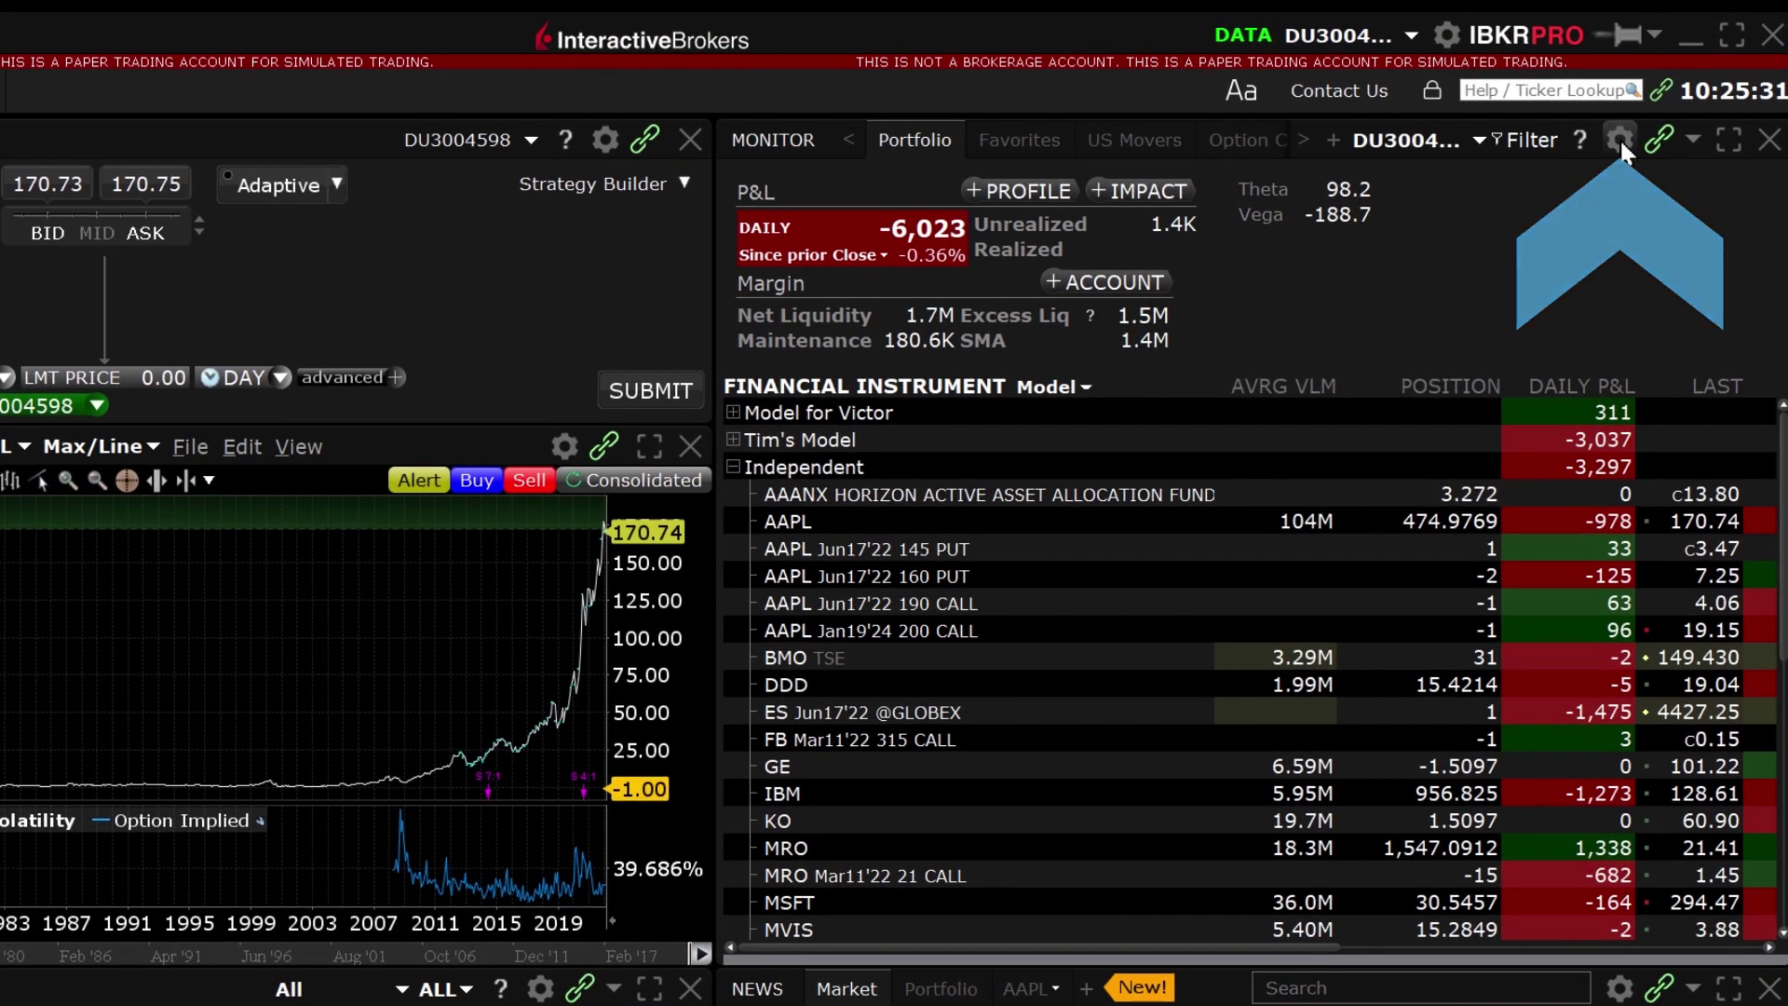
# Browse the portfolio column settings to Average Volume, then close them without changes.
pyautogui.click(1620, 144)
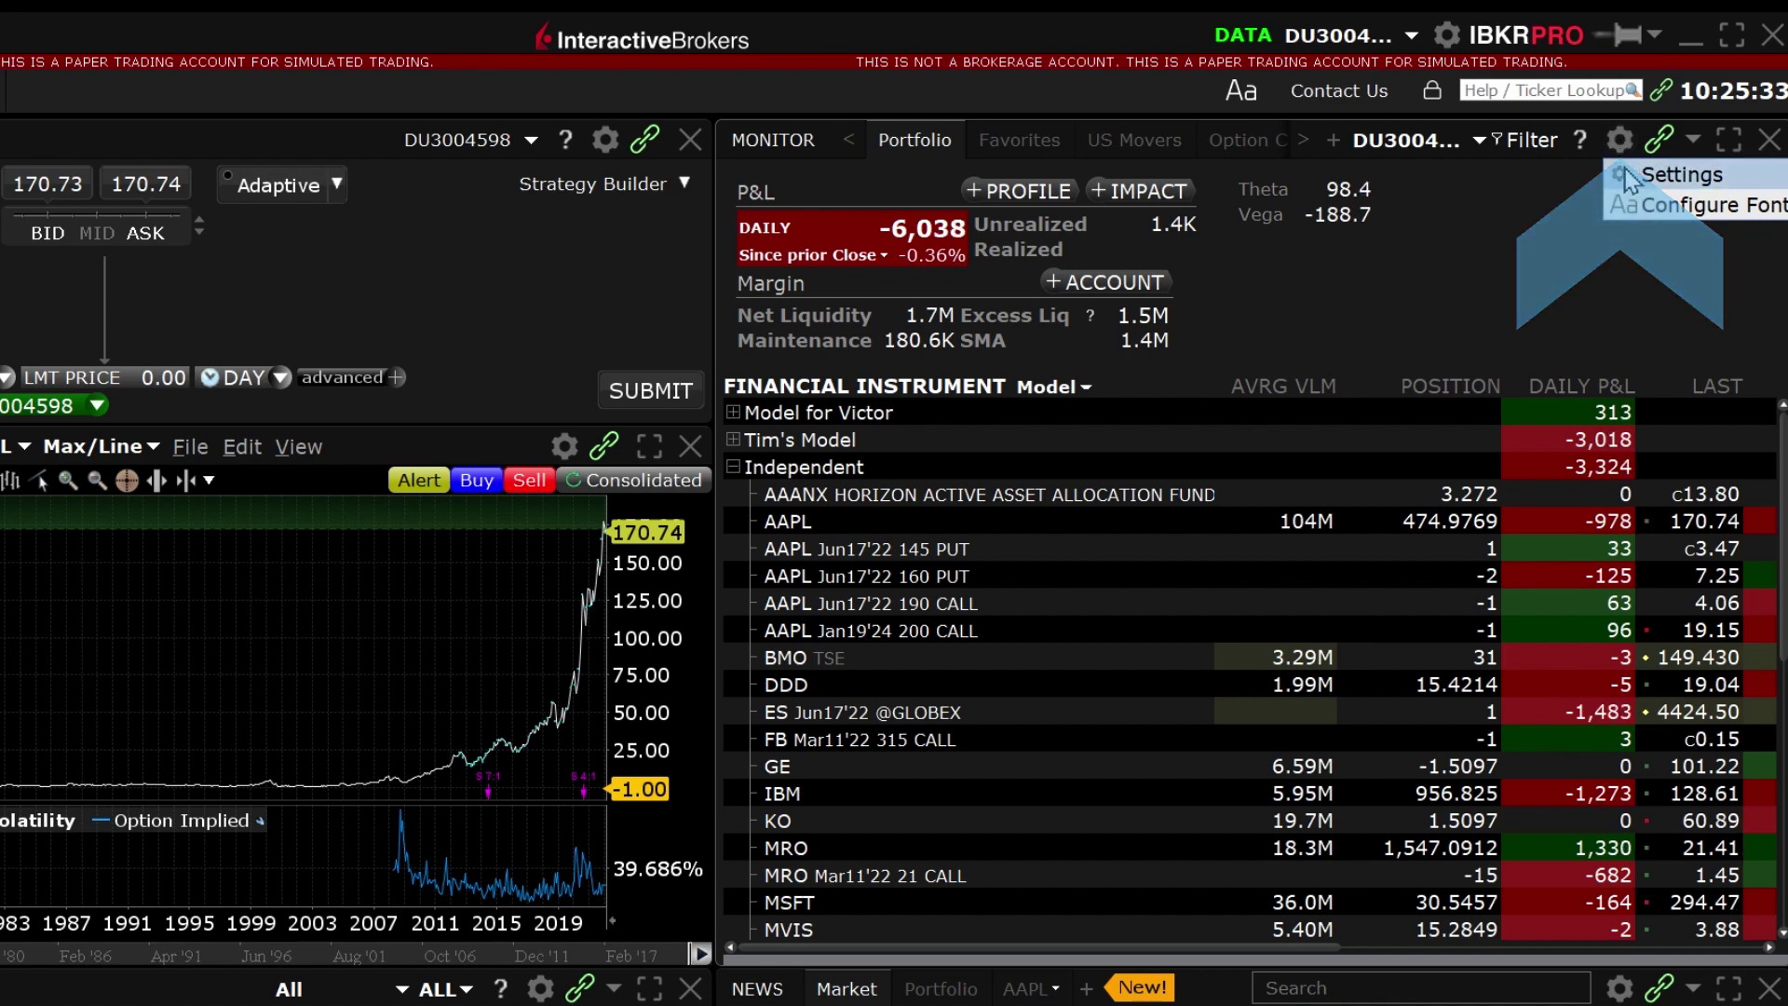
pyautogui.click(1631, 177)
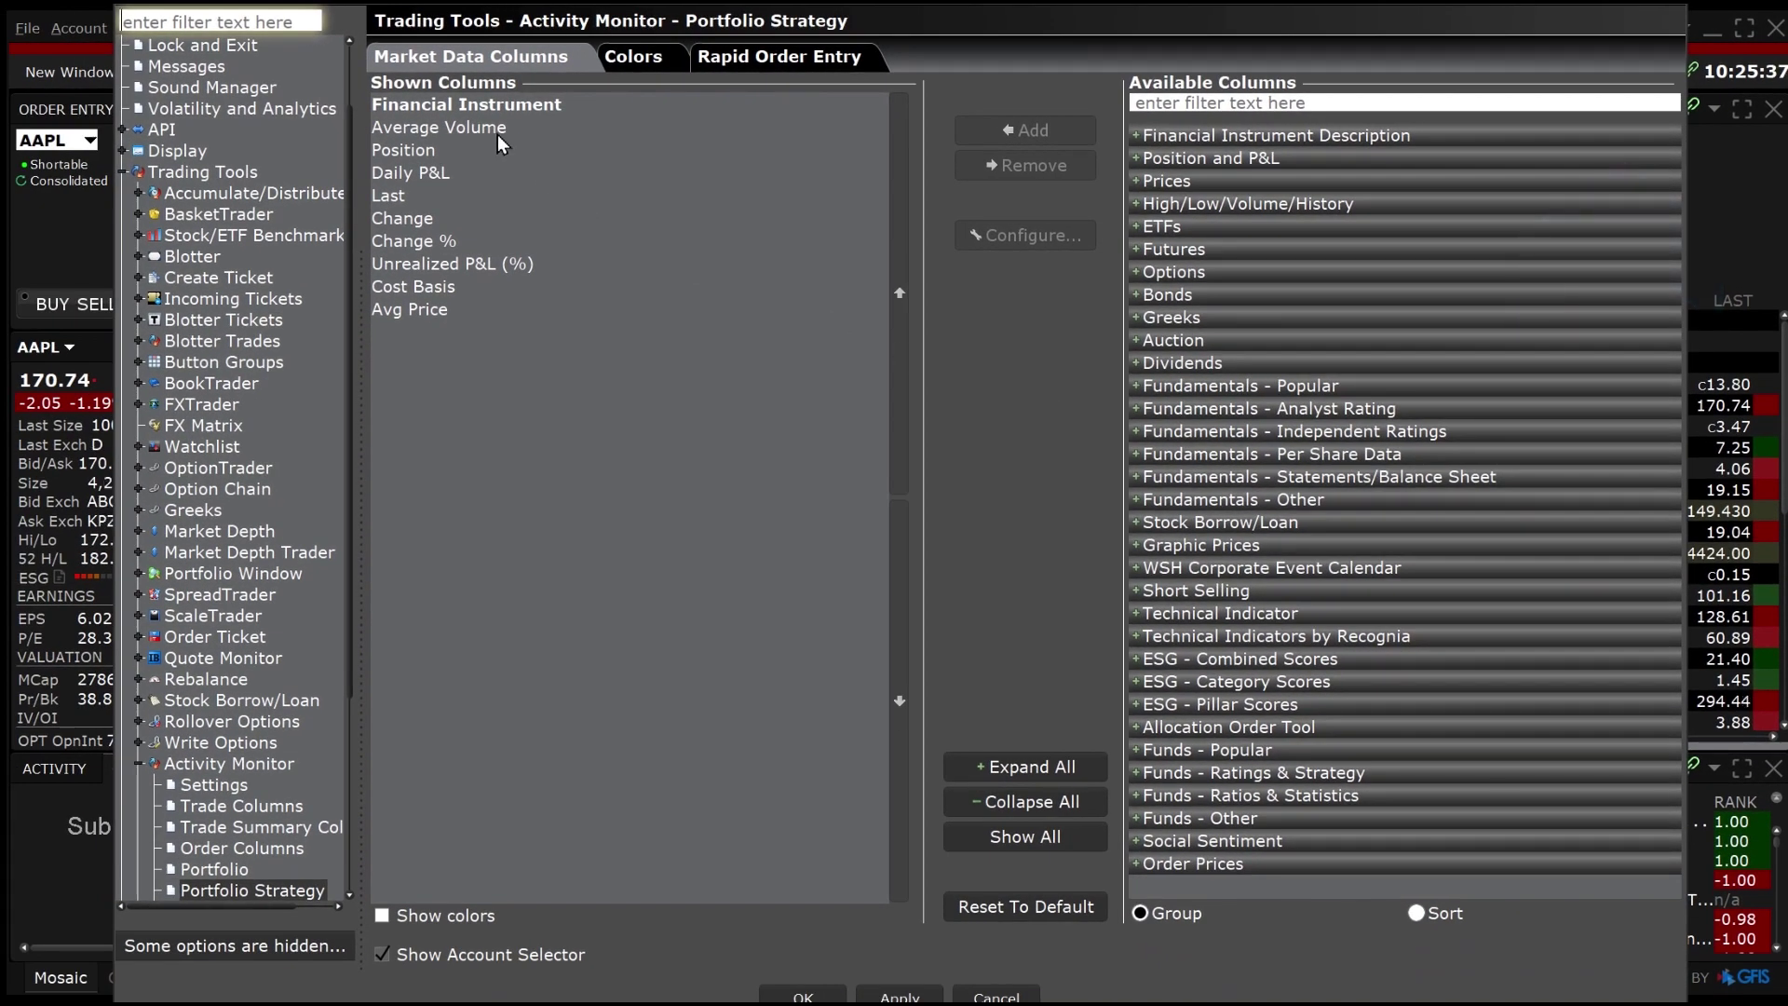
pyautogui.click(489, 132)
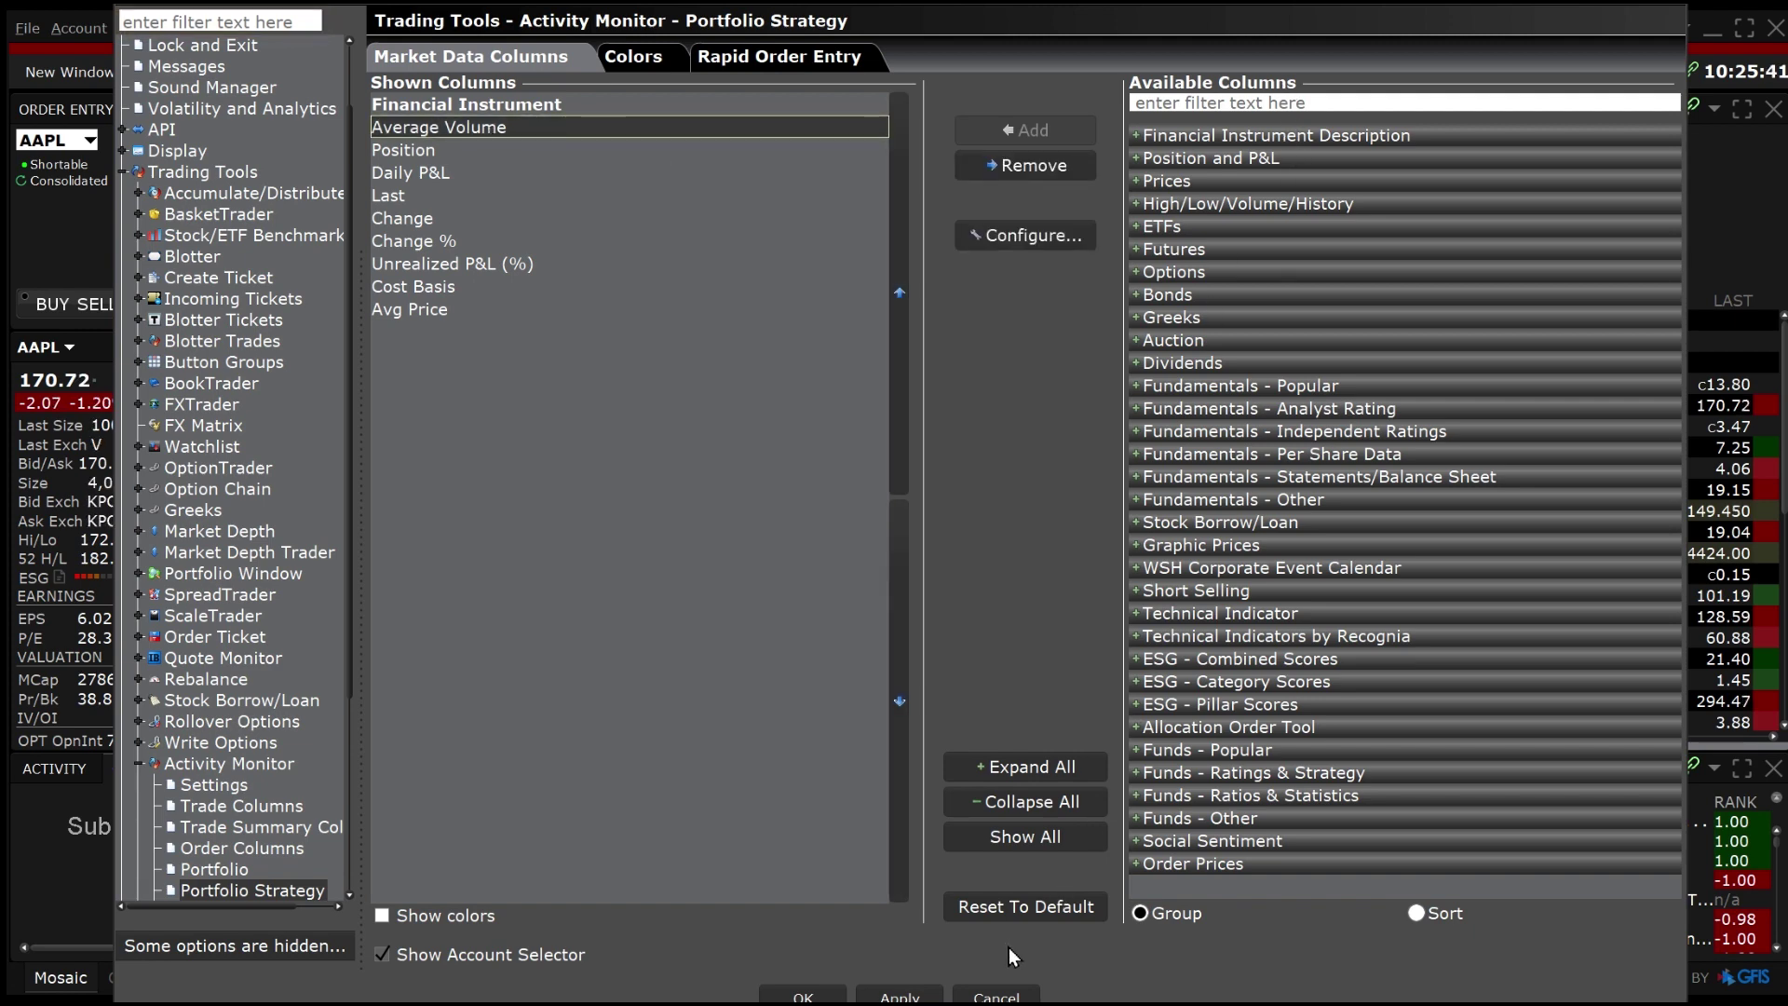
pyautogui.click(1015, 995)
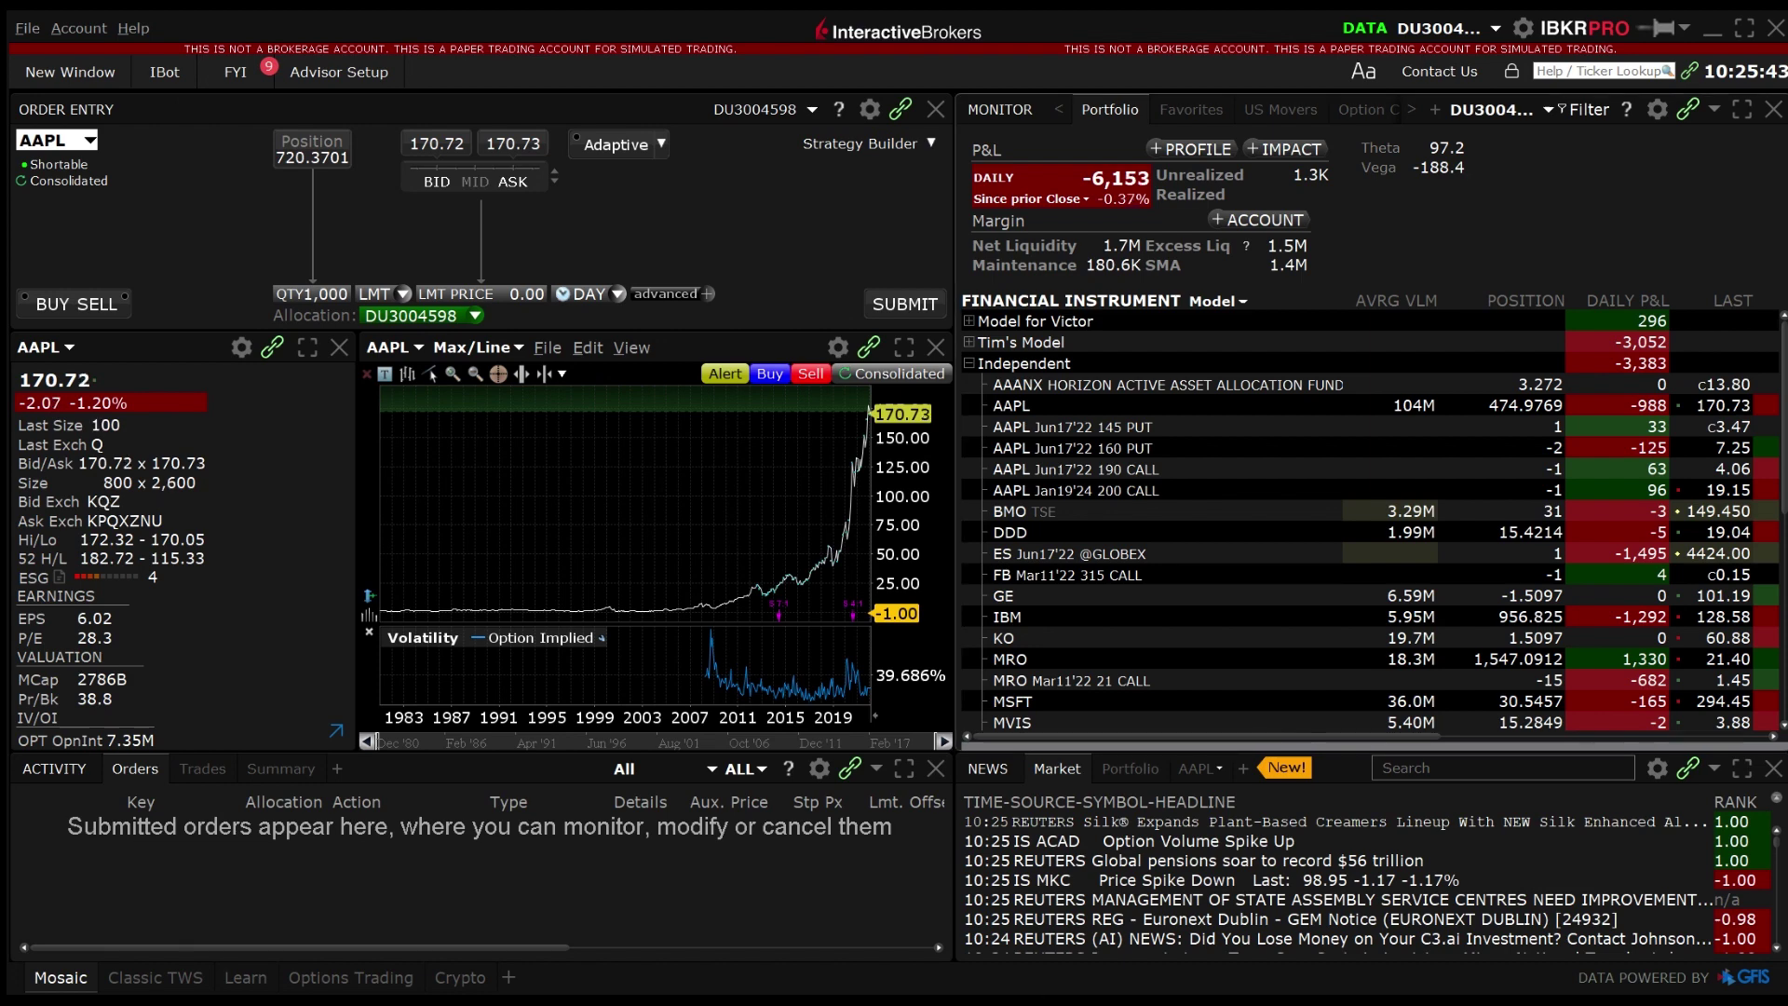
# Load IBKR into the order ticket and set the quantity to 25000 shares.
pyautogui.click(29, 138)
pyautogui.write('IBKR')
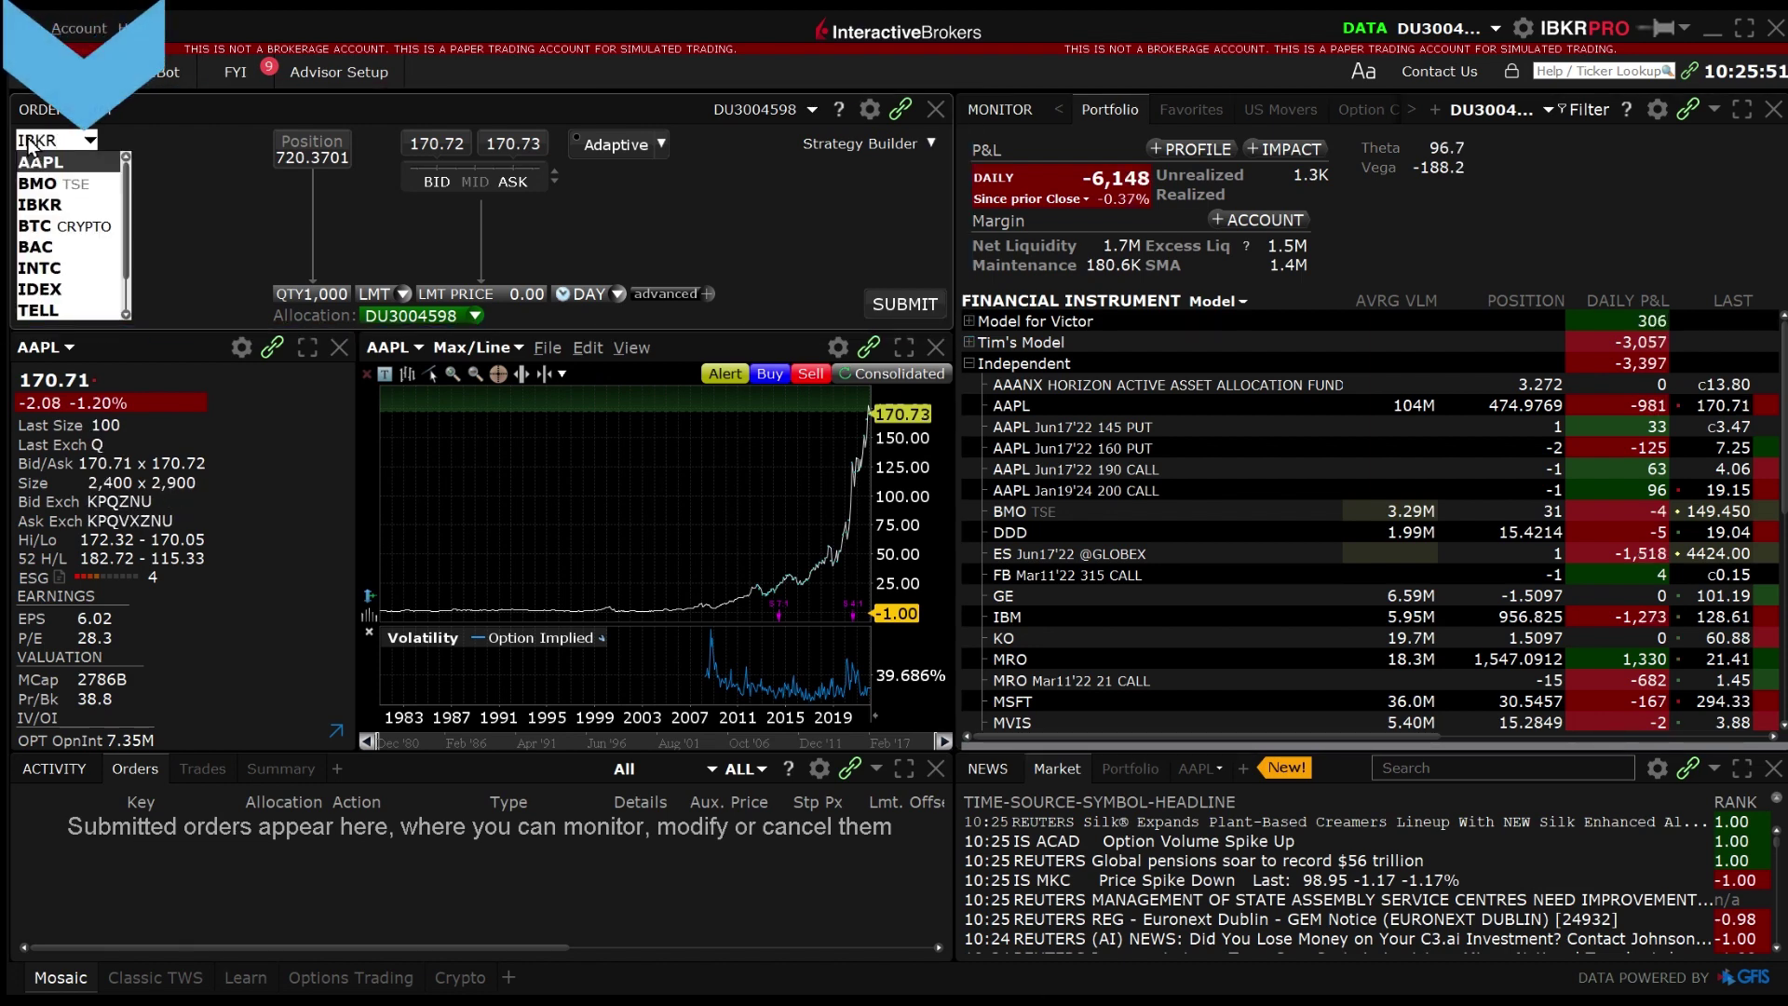
pyautogui.press('Return')
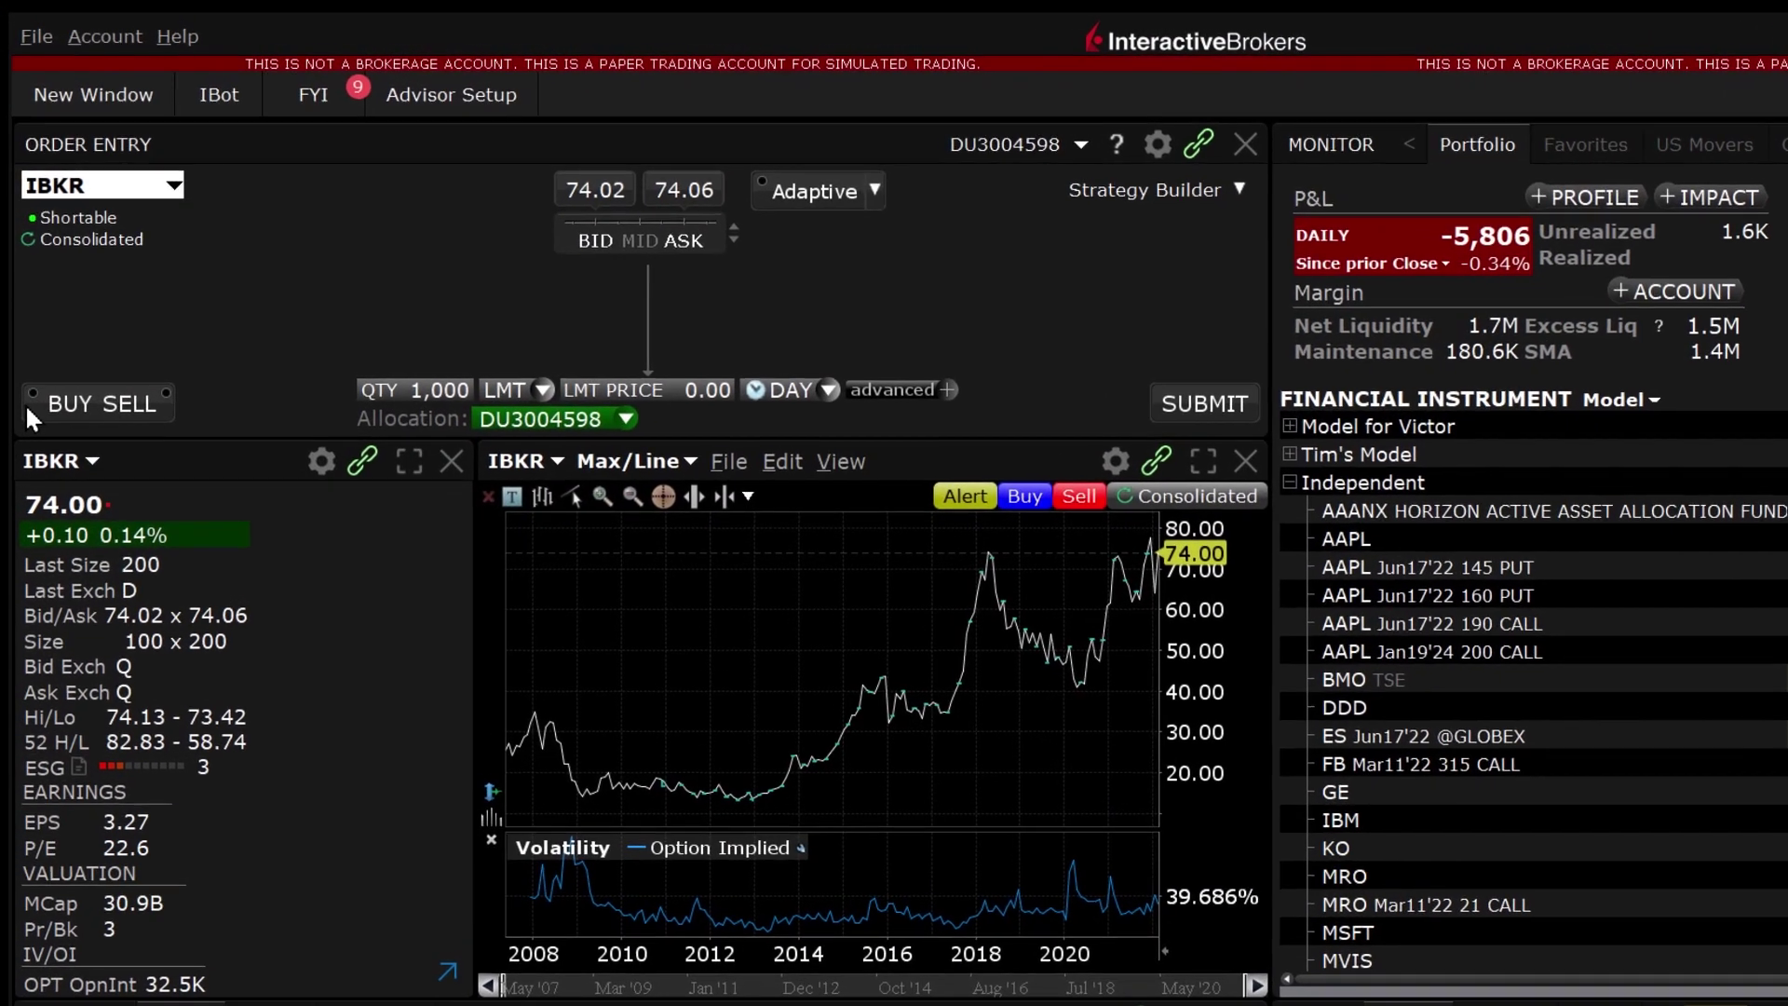
pyautogui.click(347, 329)
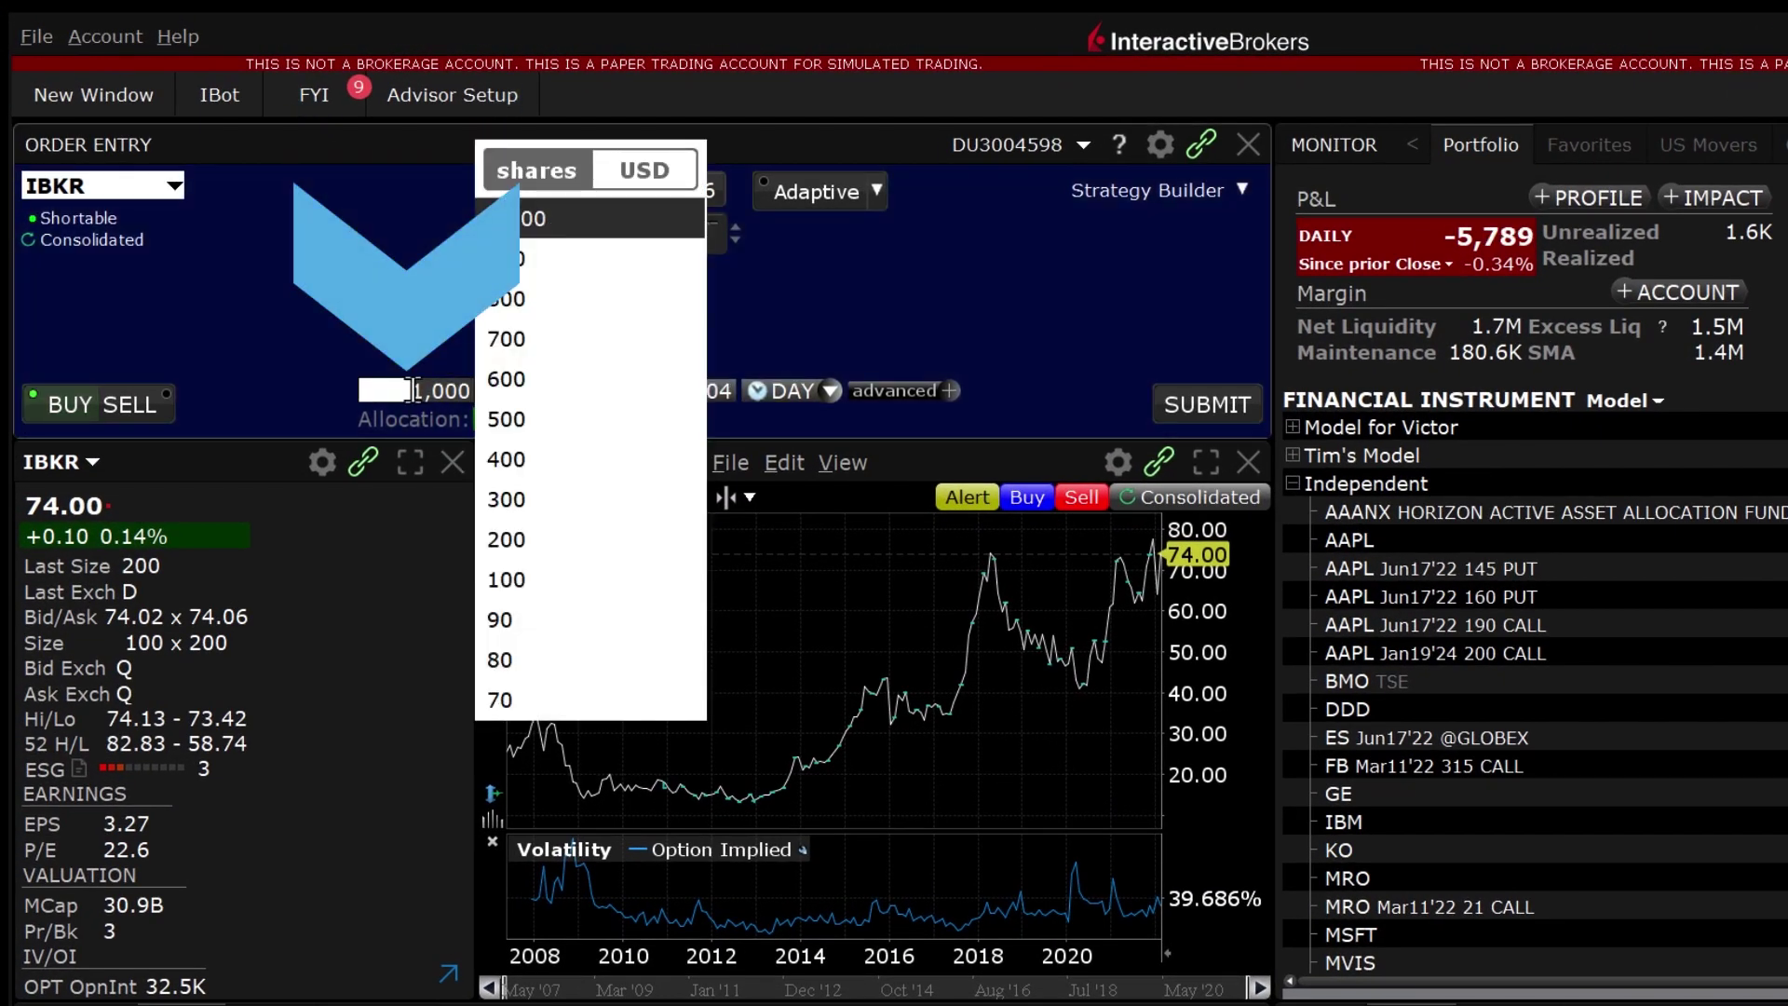
pyautogui.write('25000')
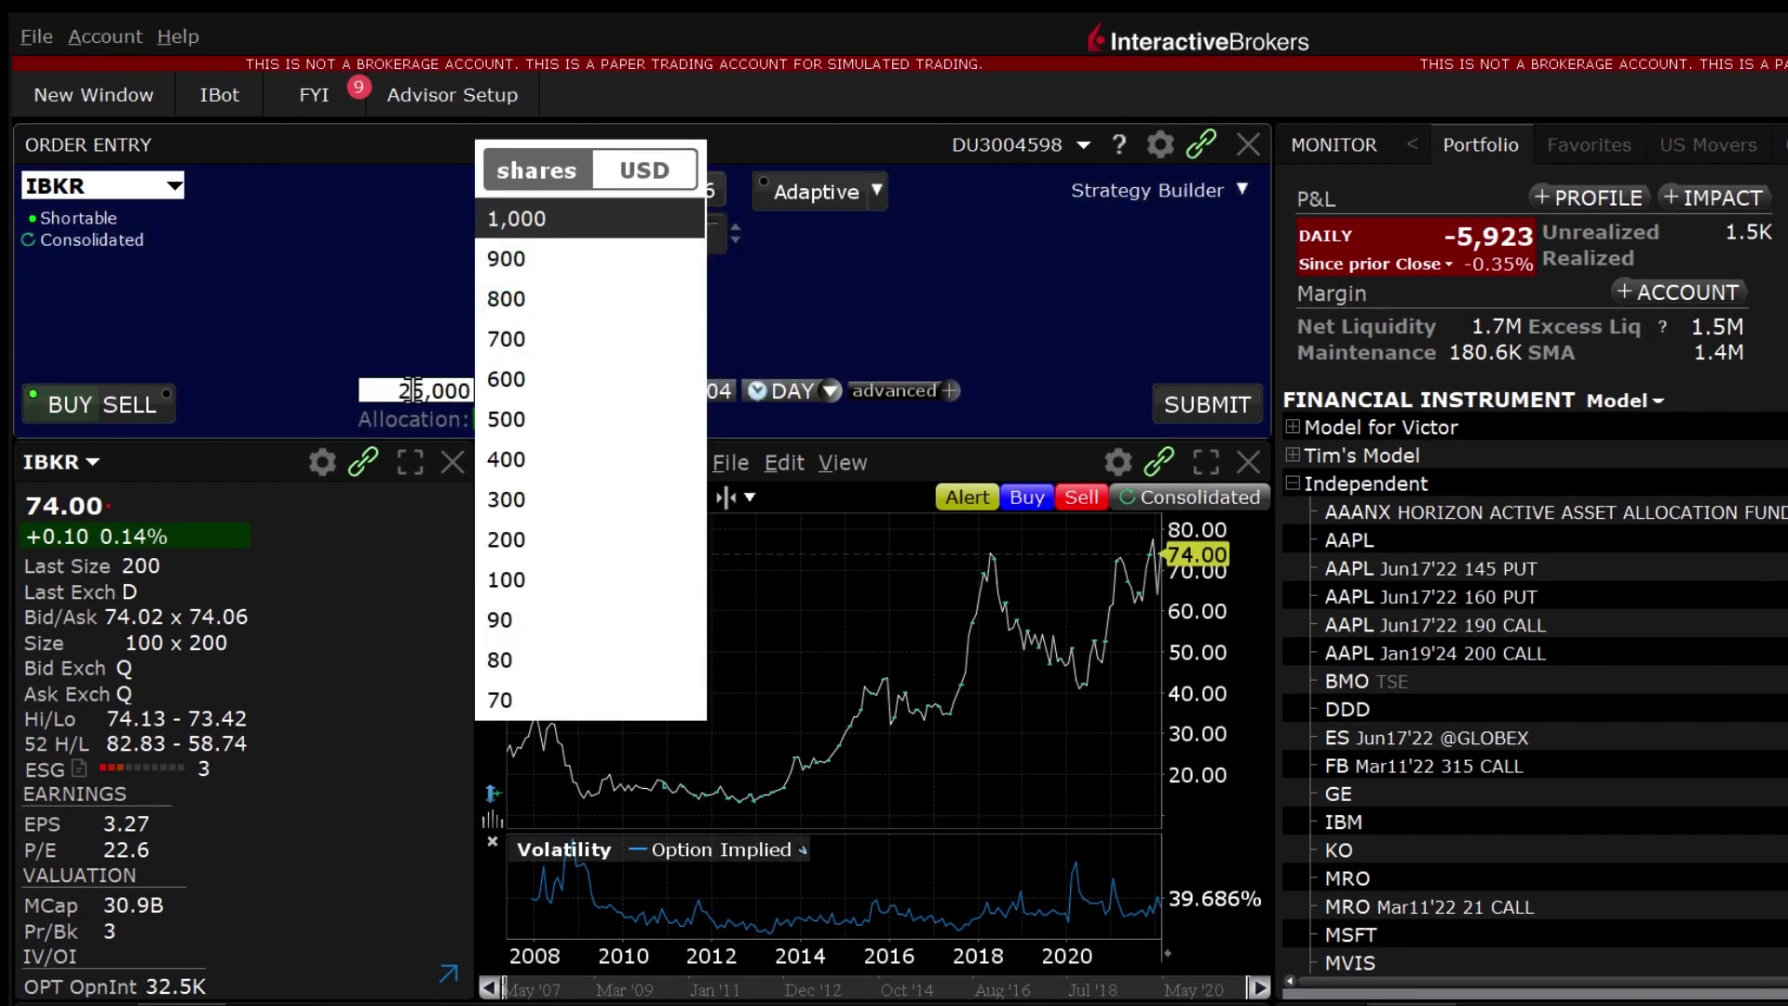
pyautogui.press('Return')
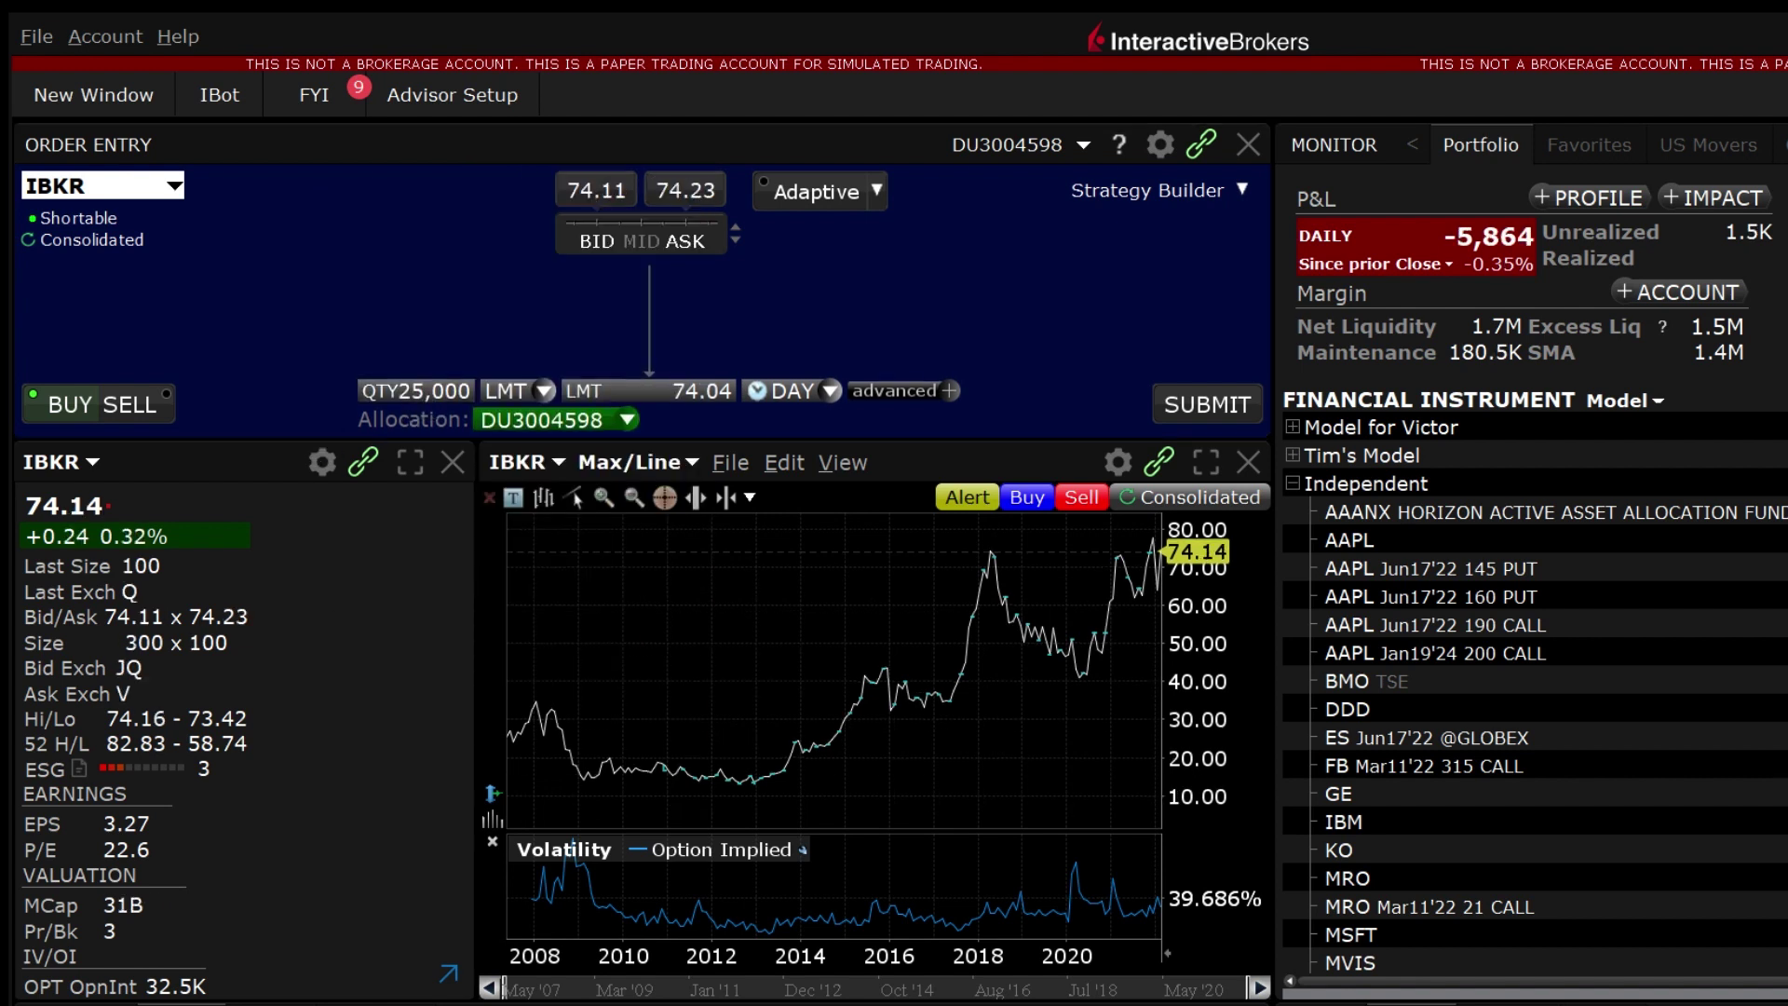
# Change the order type to the IBALGO Price Variant Percentage of Volume algo.
pyautogui.click(518, 391)
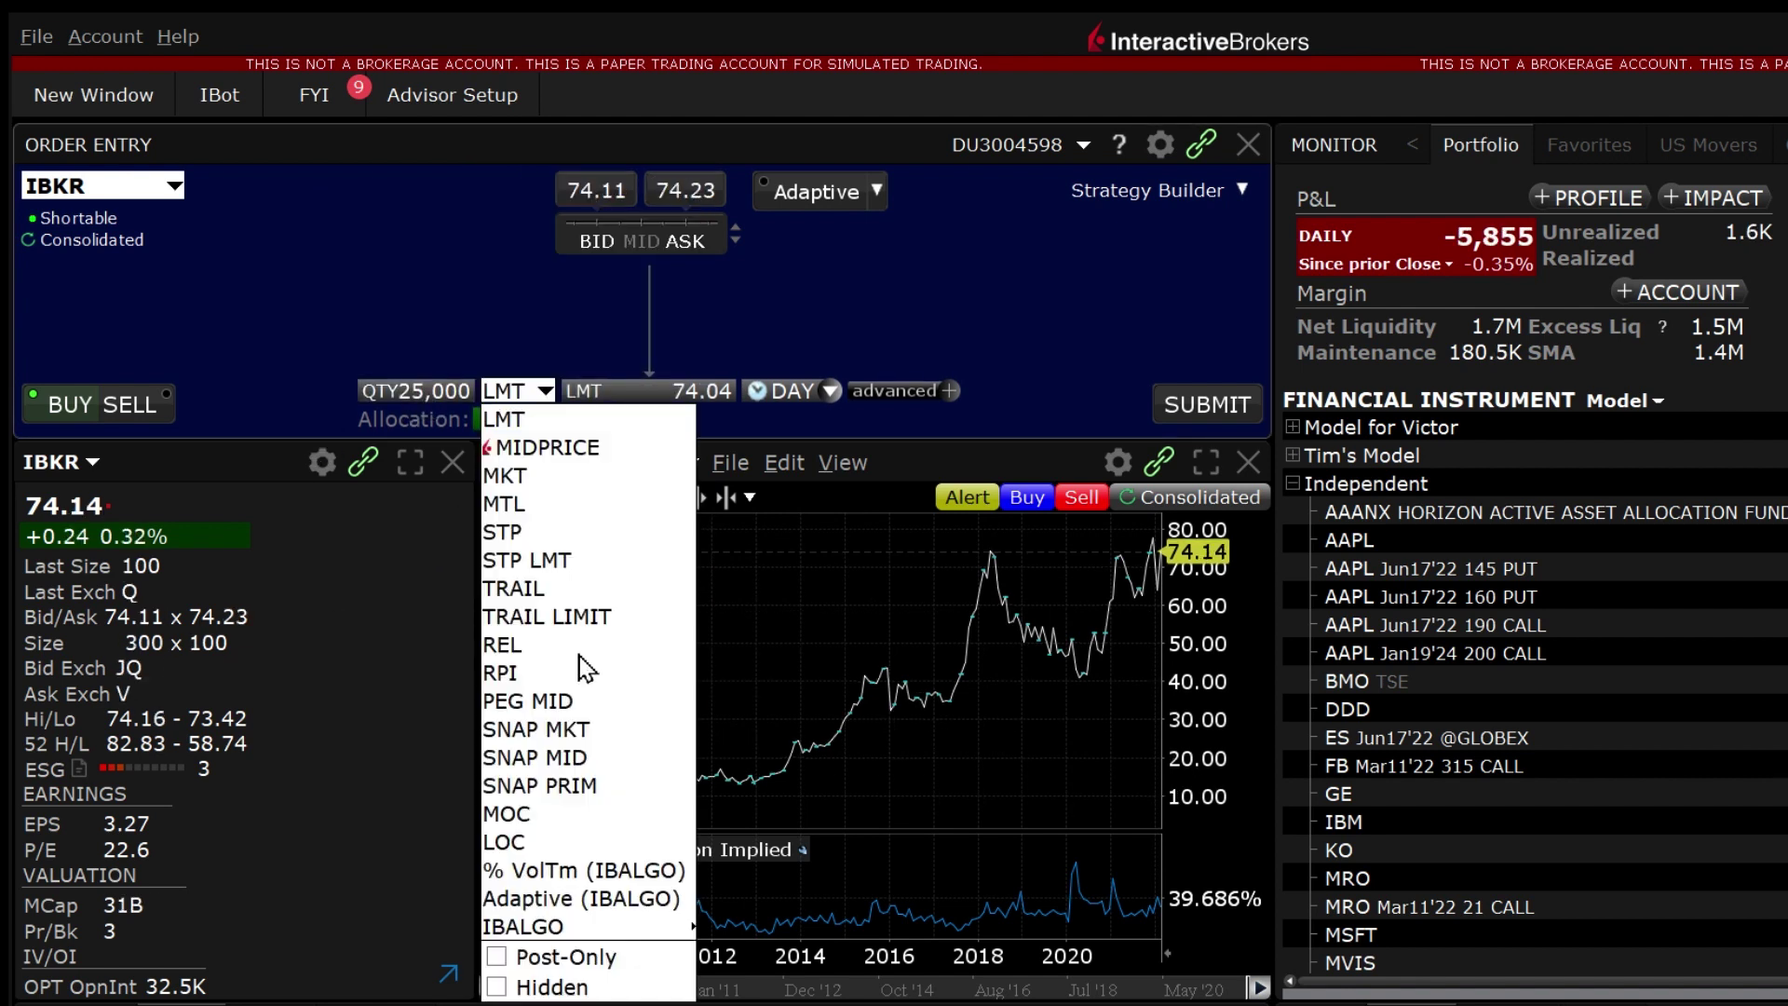
pyautogui.moveTo(526, 926)
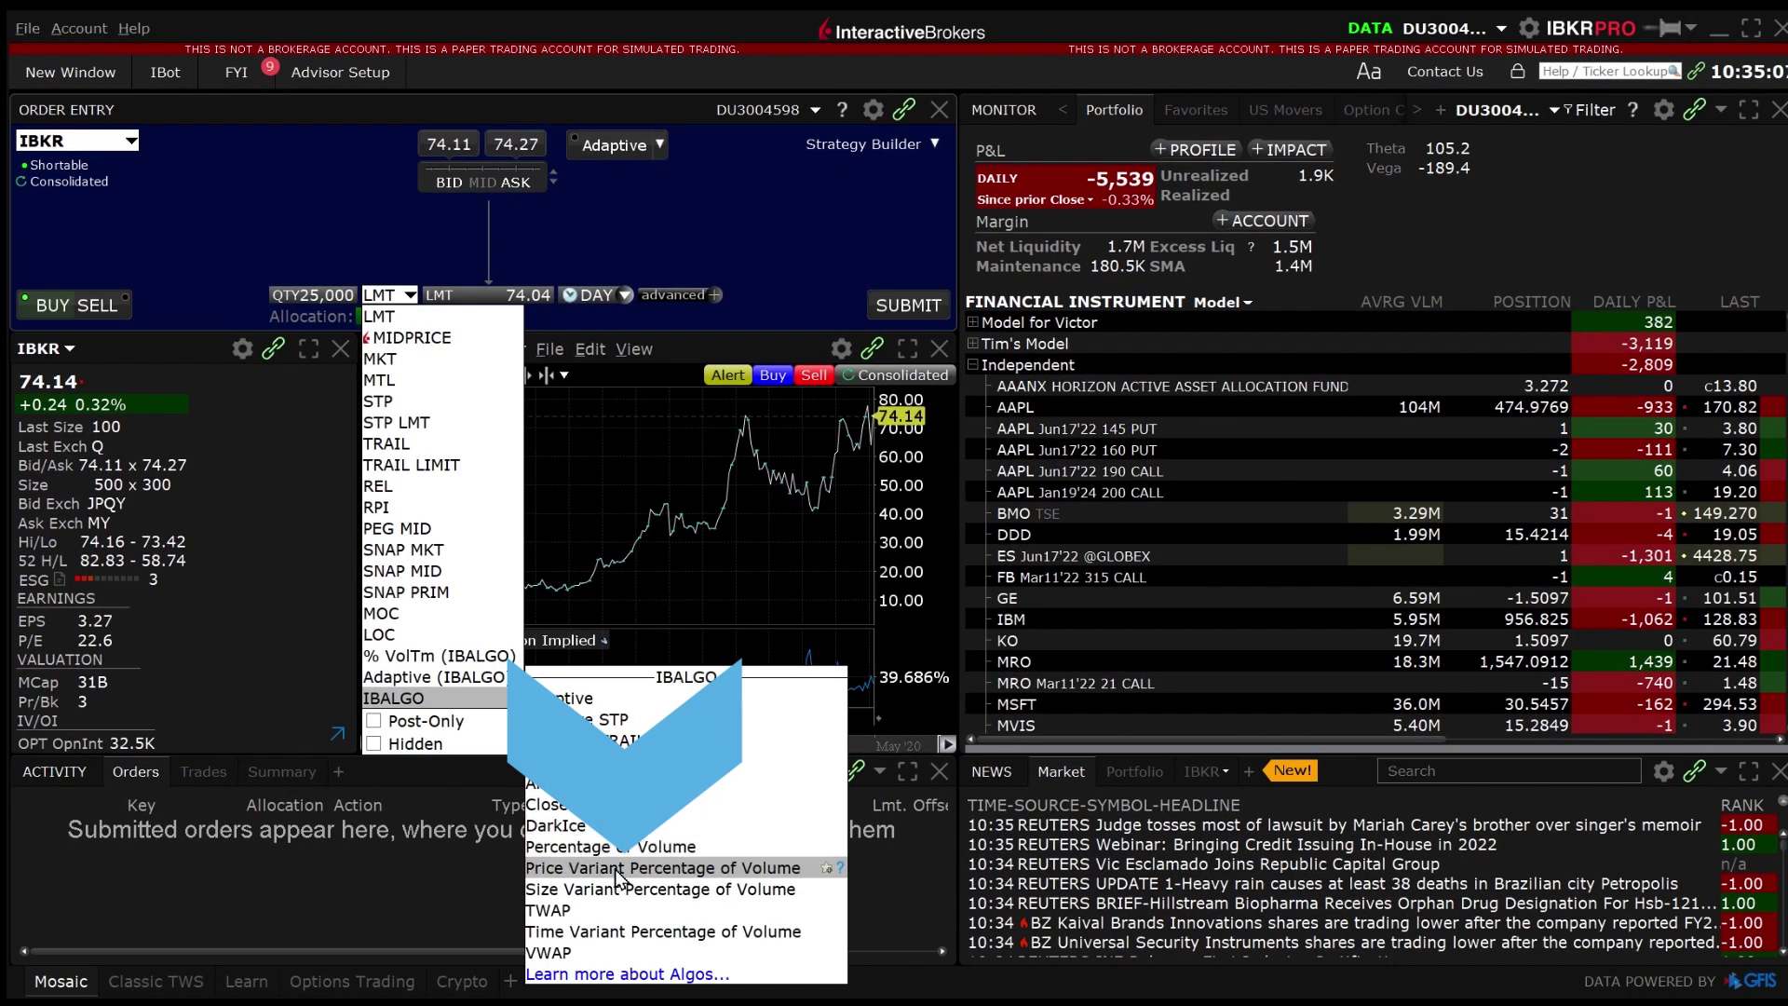
pyautogui.click(616, 872)
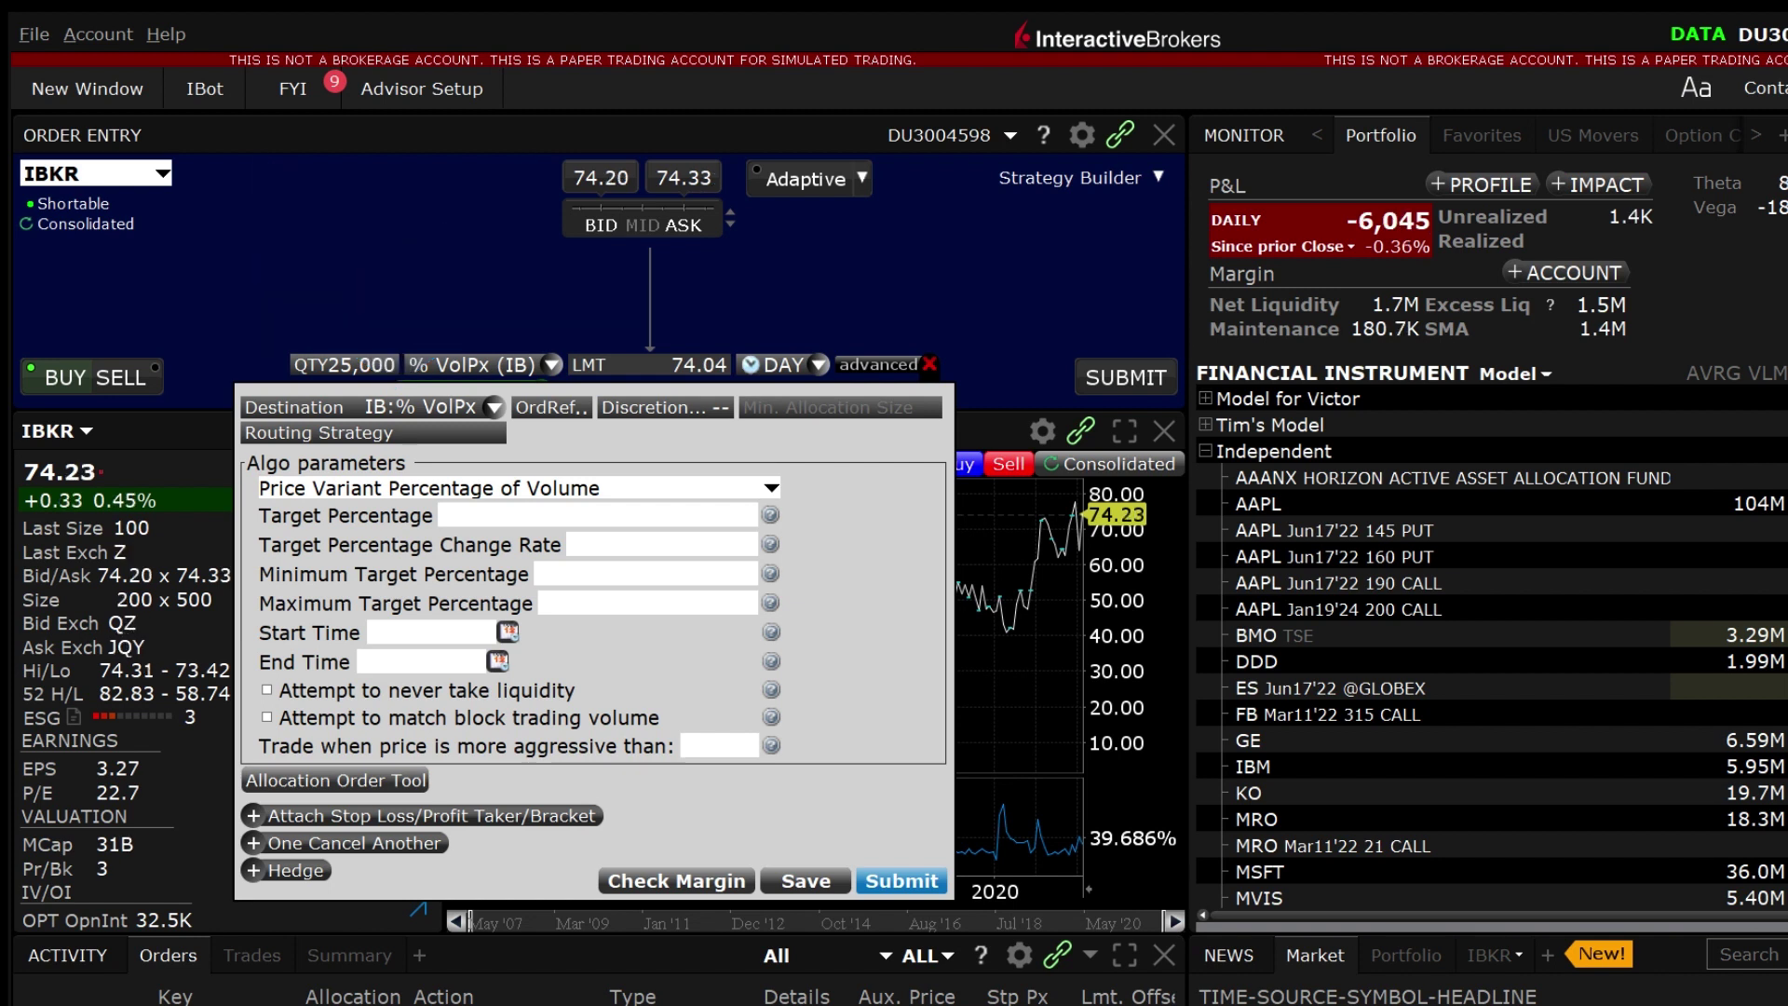
pyautogui.click(642, 517)
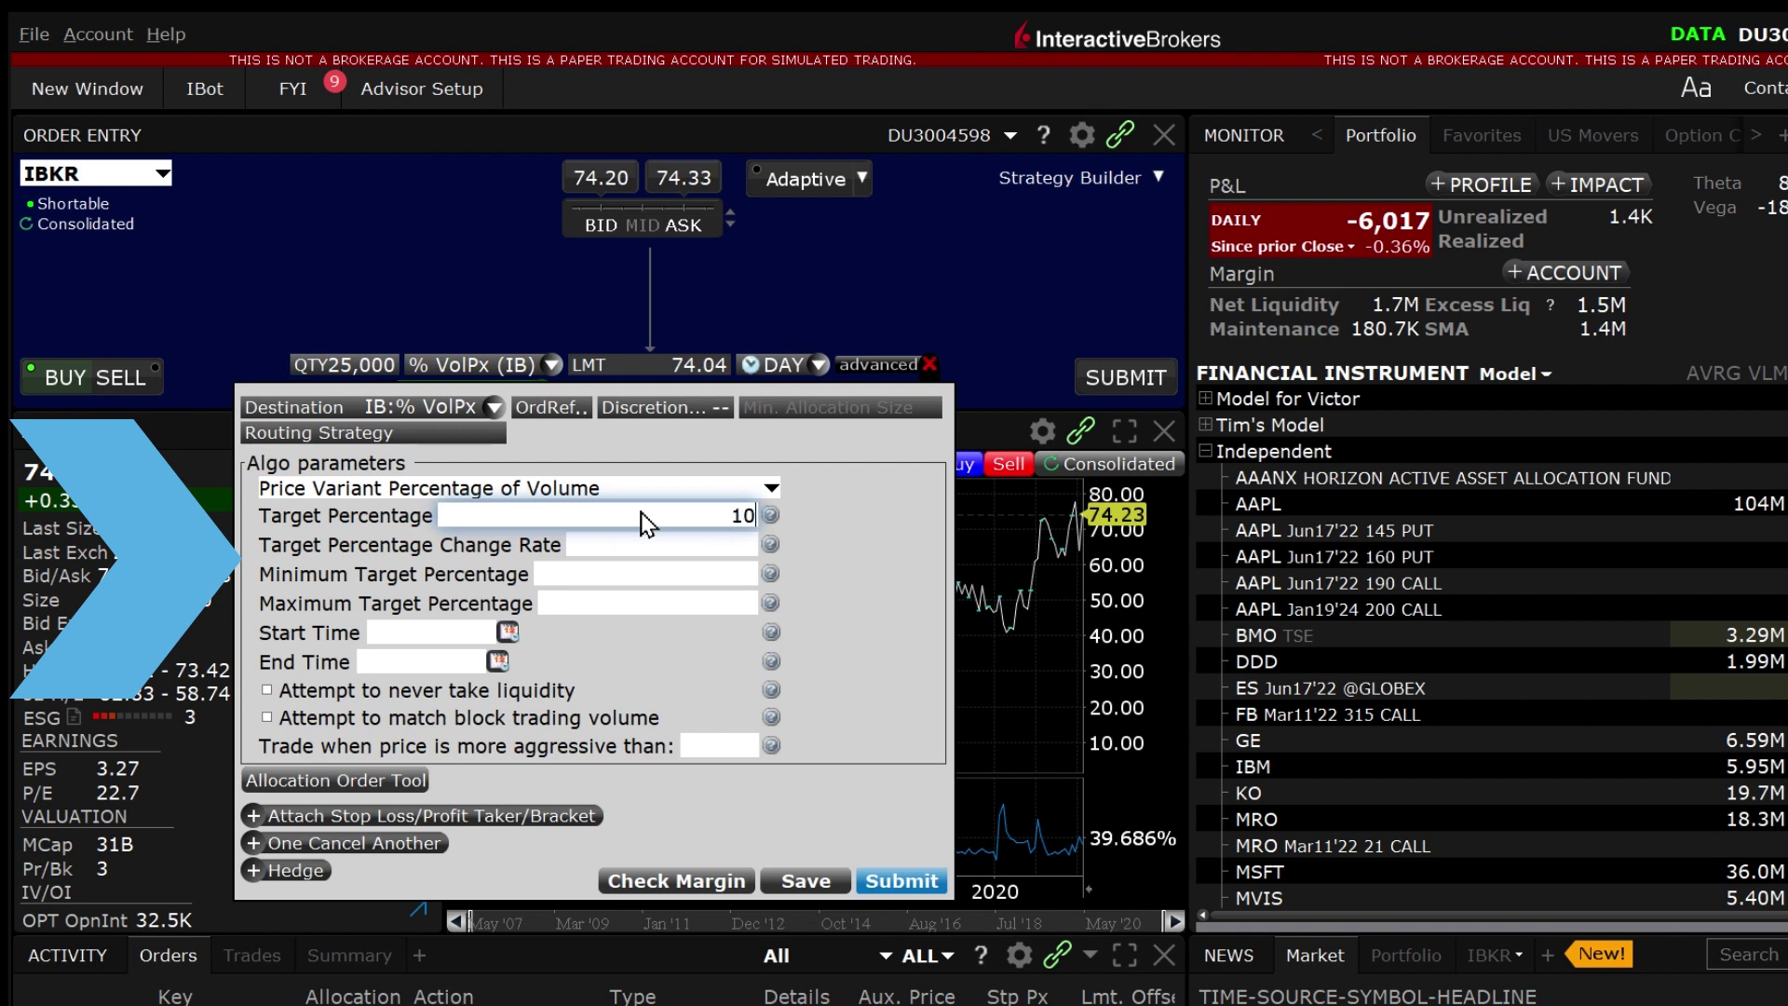
# Enter target percentage 10, change rate 5.0, minimum 1.0 and maximum 20.0.
pyautogui.write('10')
pyautogui.press('Return')
pyautogui.click(718, 547)
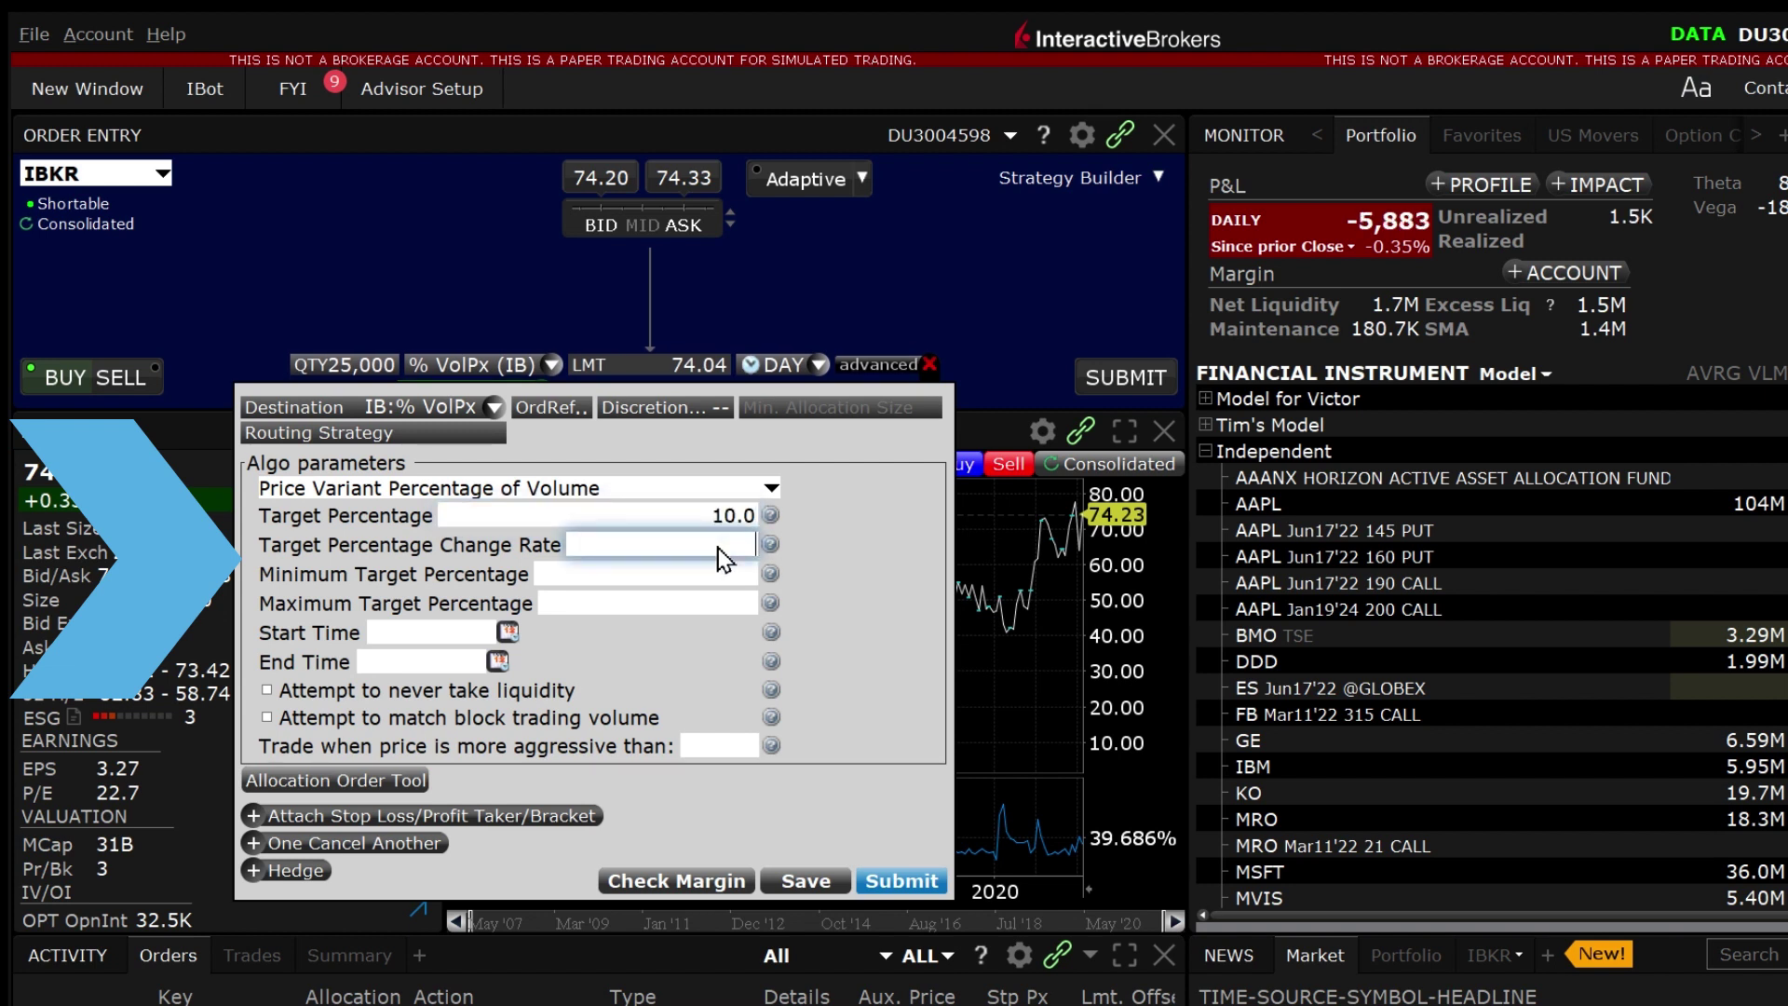
pyautogui.write('5.0')
pyautogui.click(718, 575)
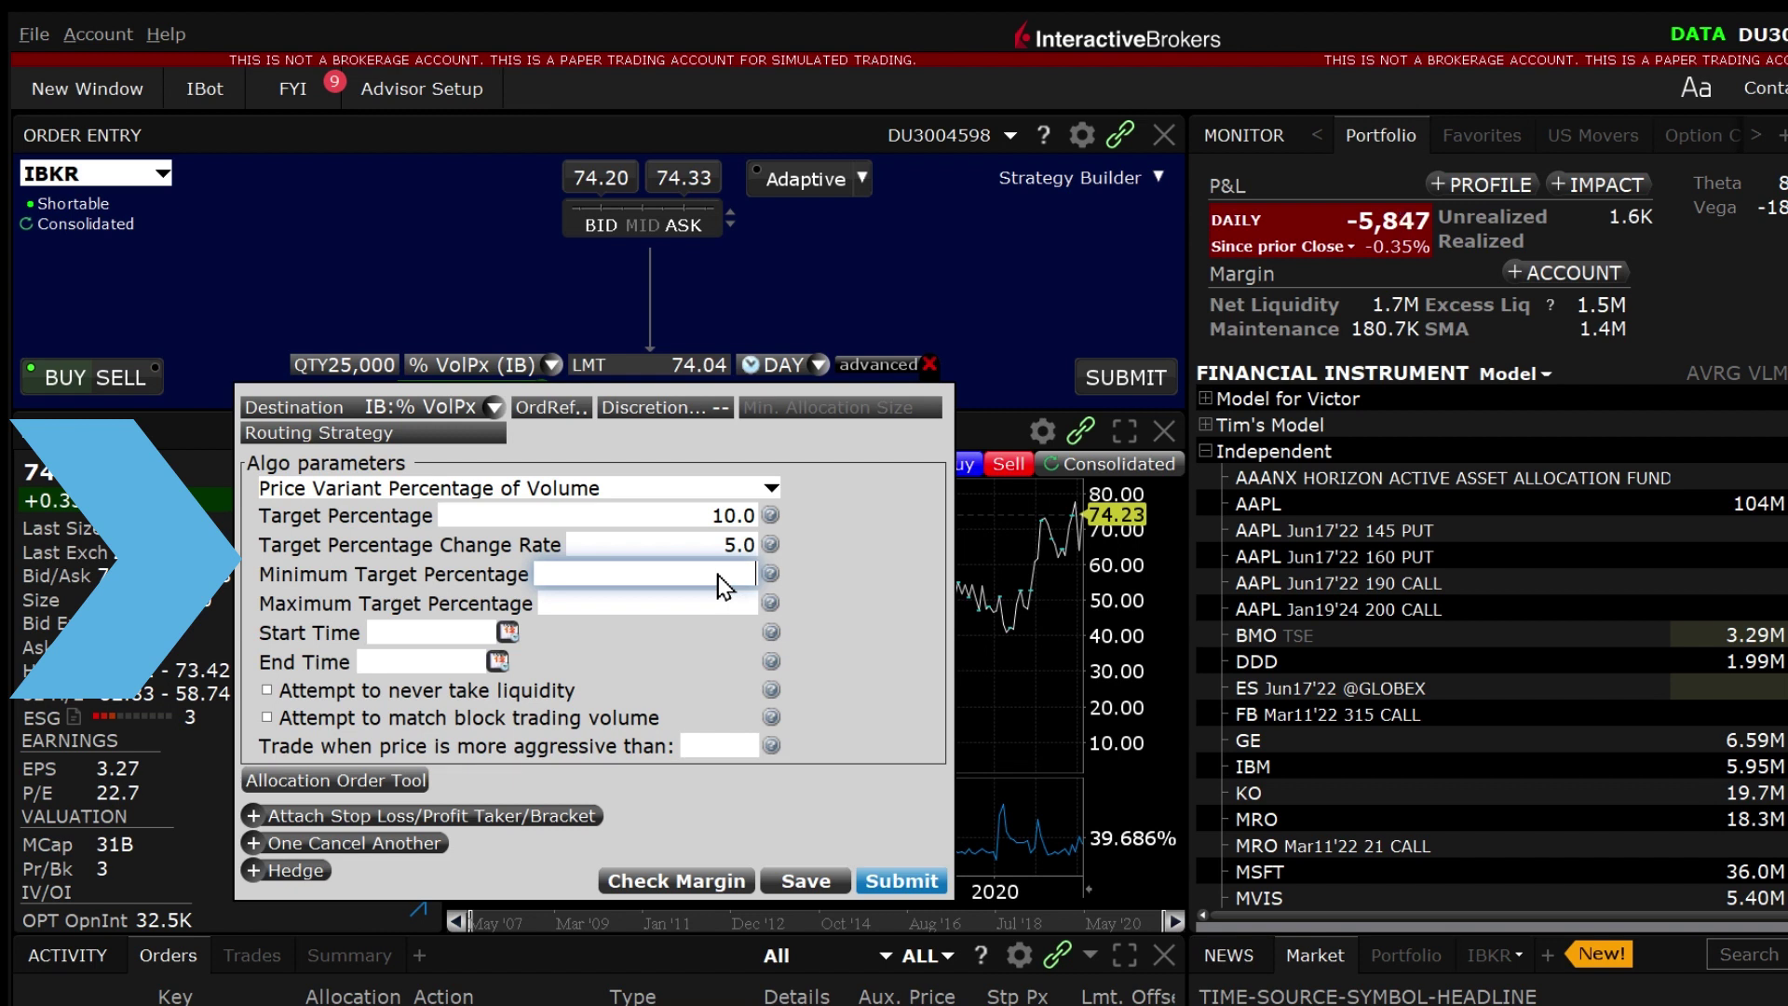
pyautogui.write('1.0')
pyautogui.click(728, 612)
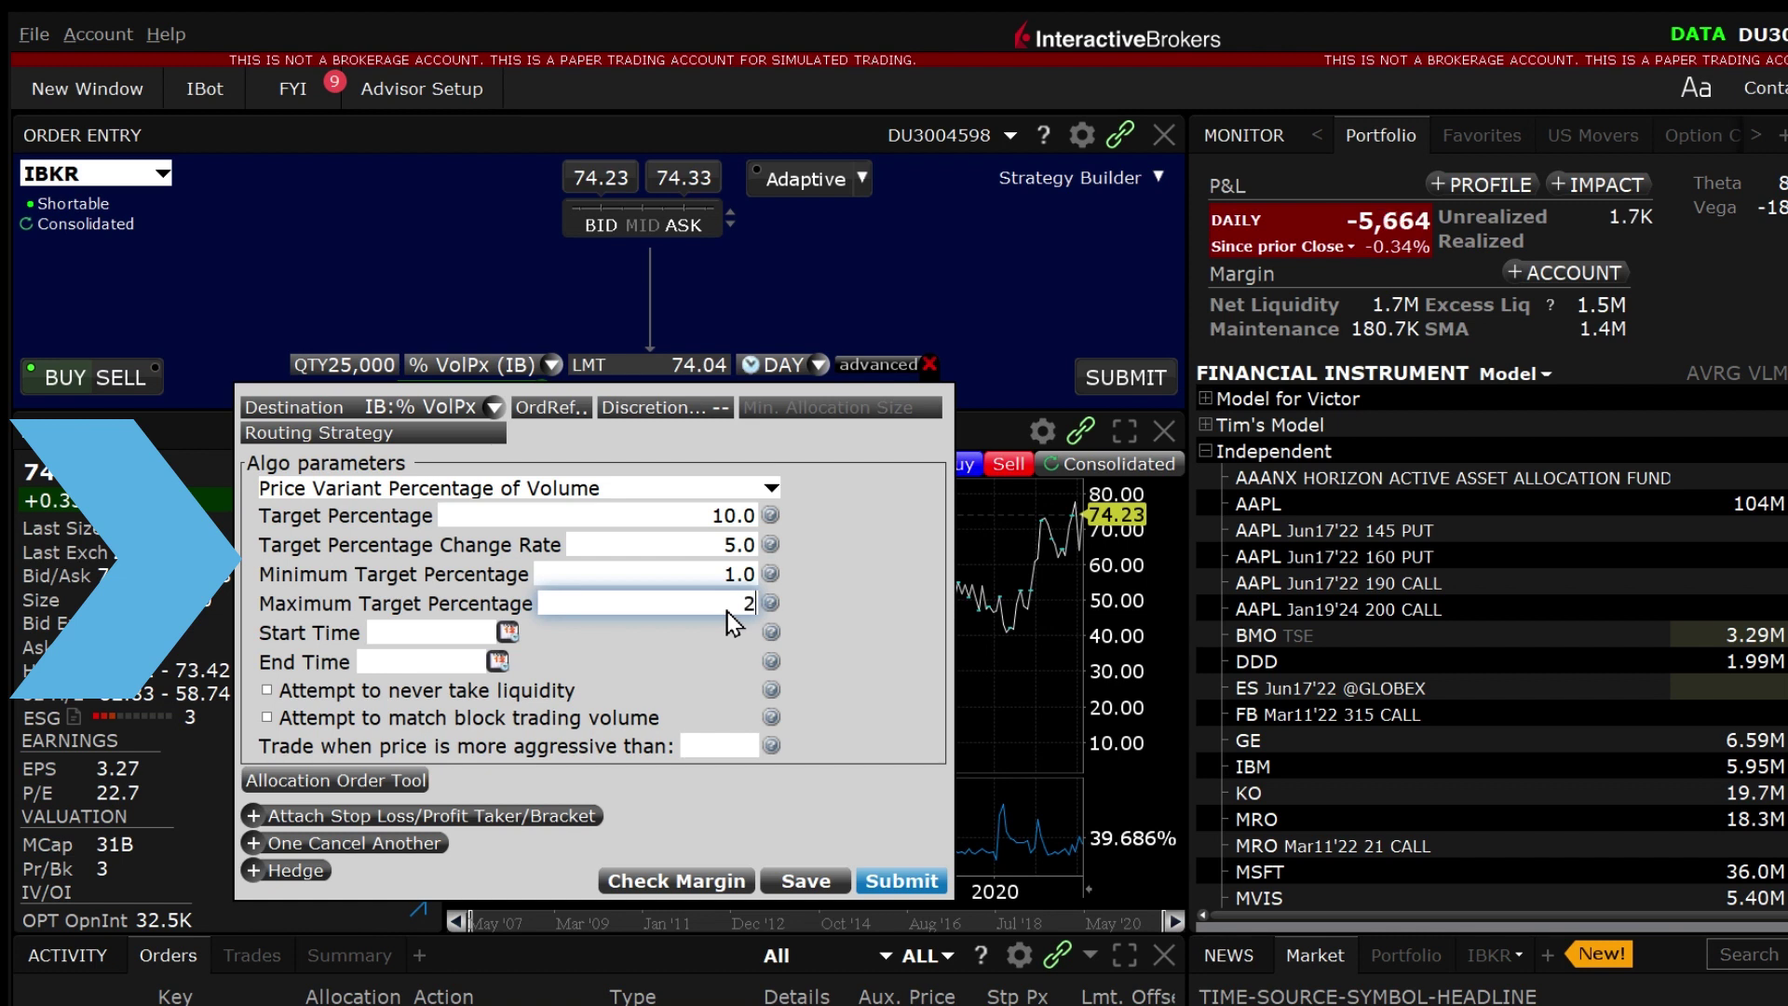
pyautogui.write('20.0')
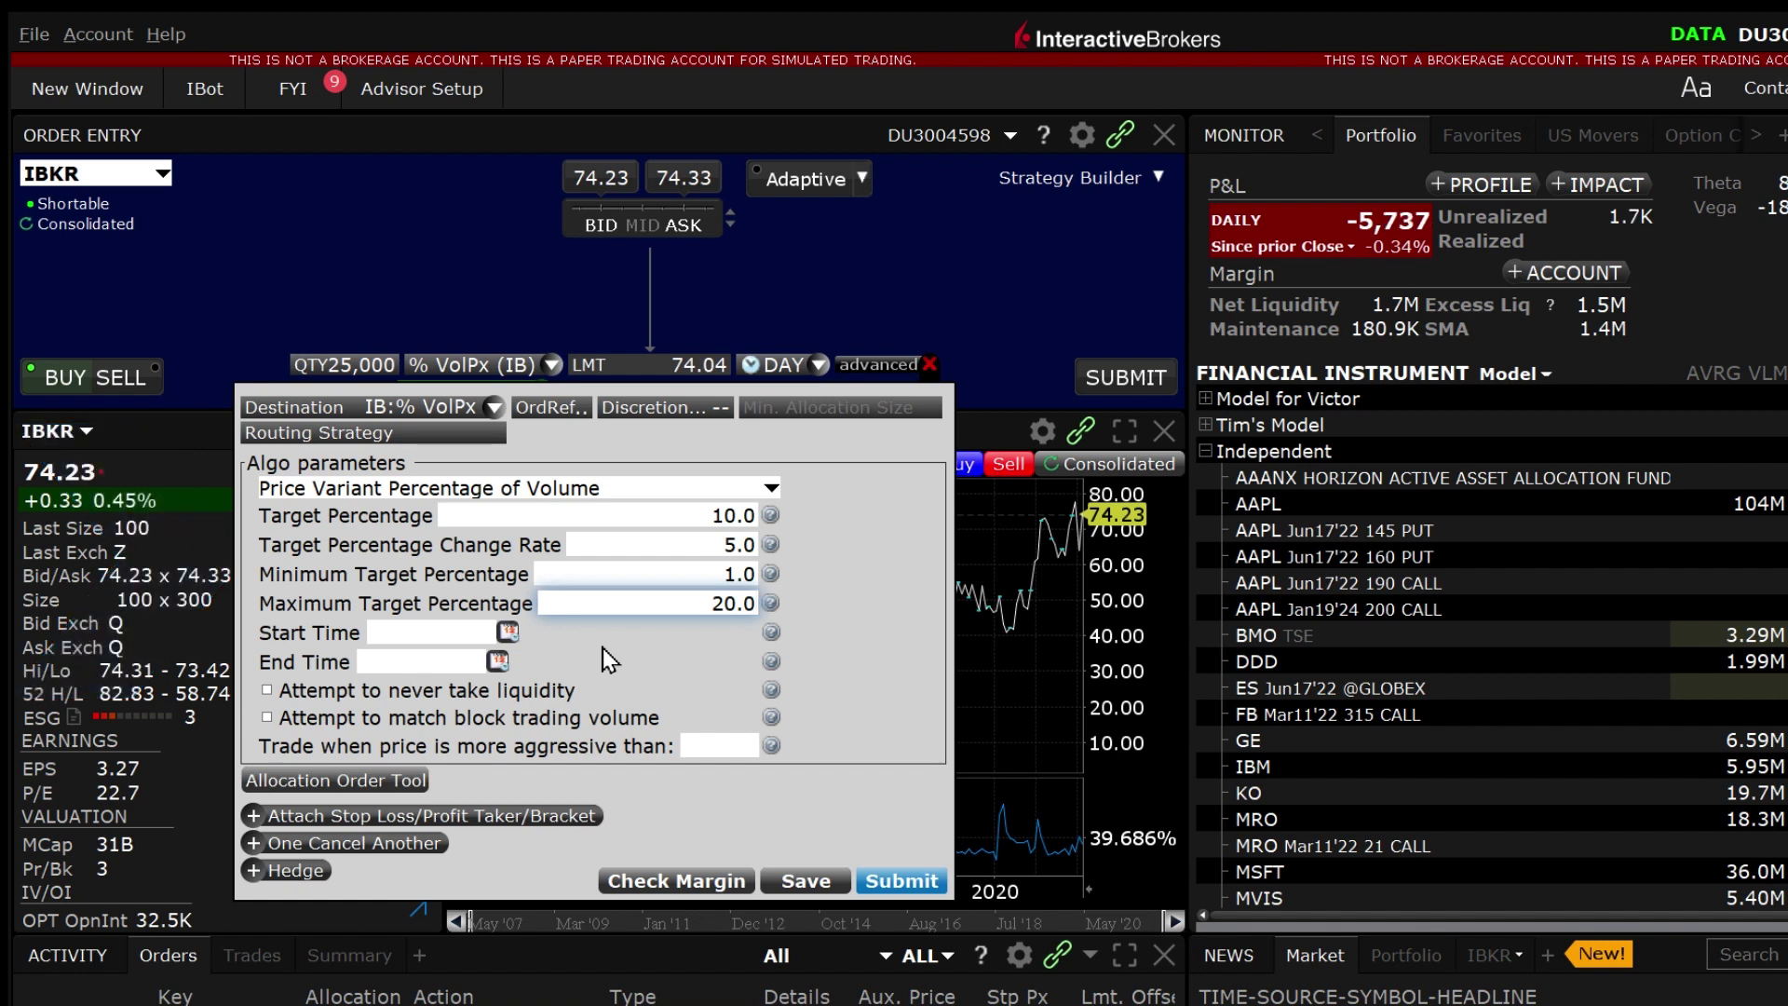
pyautogui.click(508, 634)
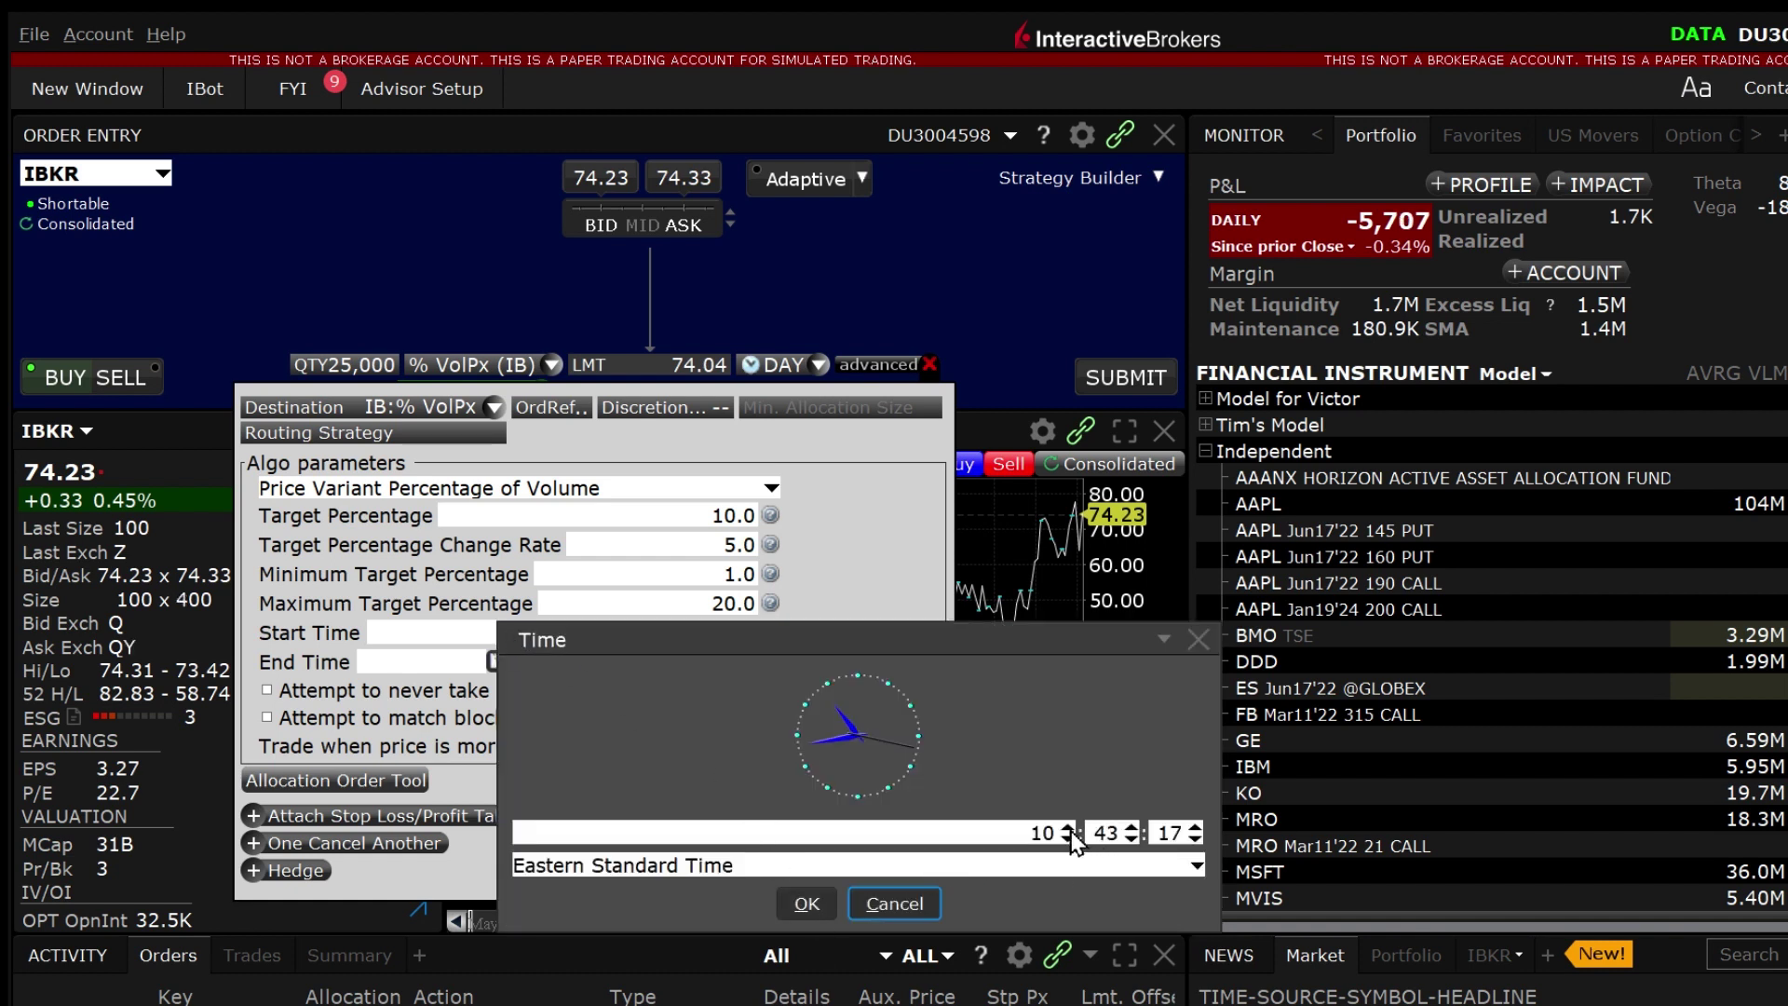
# Set the algo start time to 10:46:17 and end time to 14:43:27 EST.
pyautogui.click(1132, 826)
pyautogui.click(1131, 827)
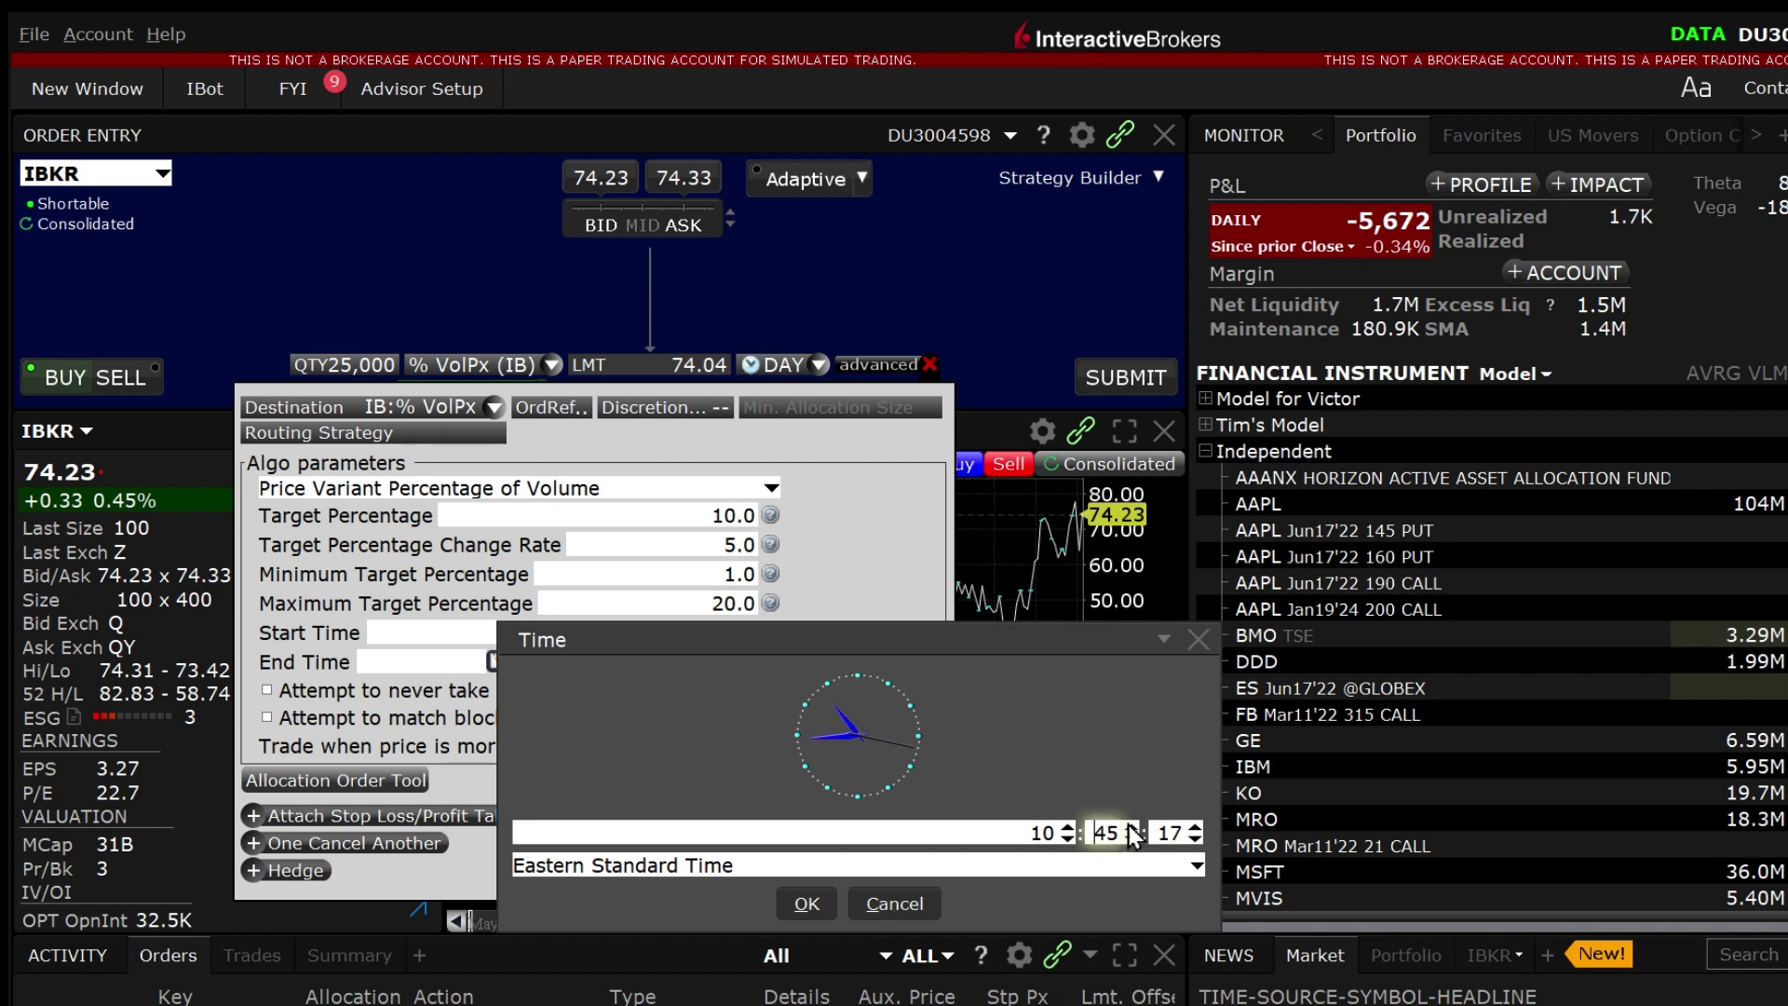
pyautogui.click(1132, 827)
pyautogui.click(819, 898)
pyautogui.click(498, 661)
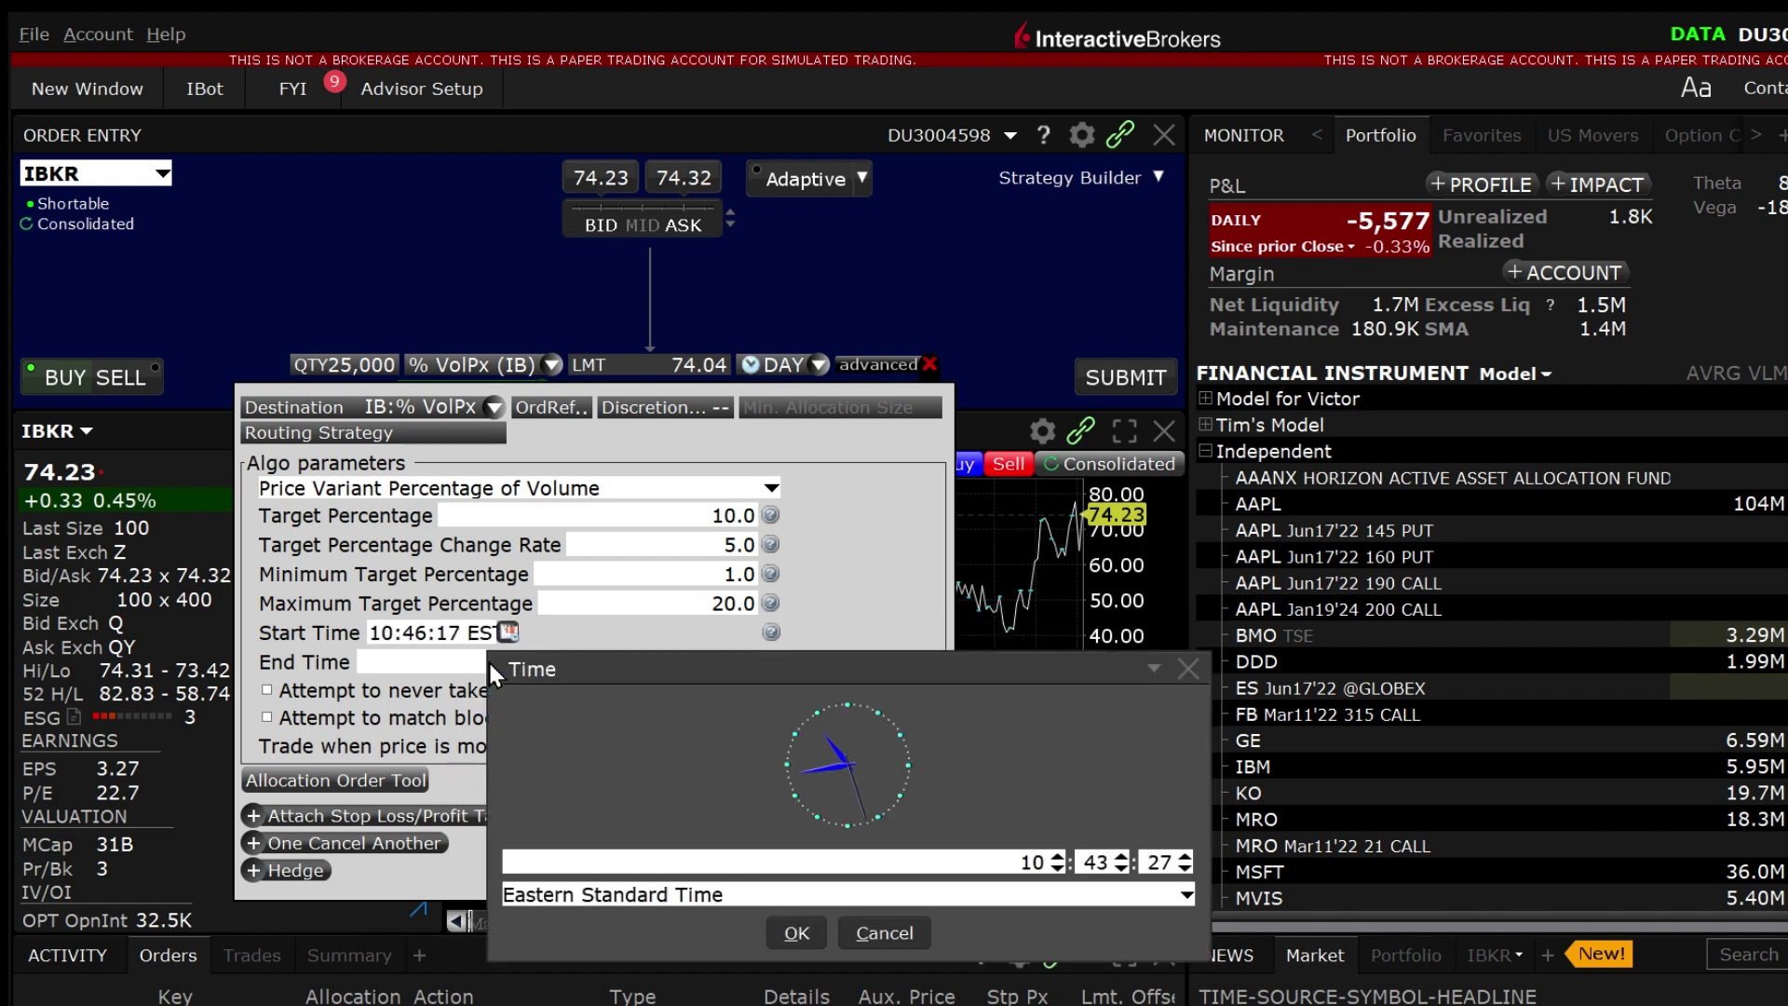
pyautogui.click(1057, 856)
pyautogui.click(1057, 856)
pyautogui.click(1057, 856)
pyautogui.click(1056, 856)
pyautogui.click(816, 928)
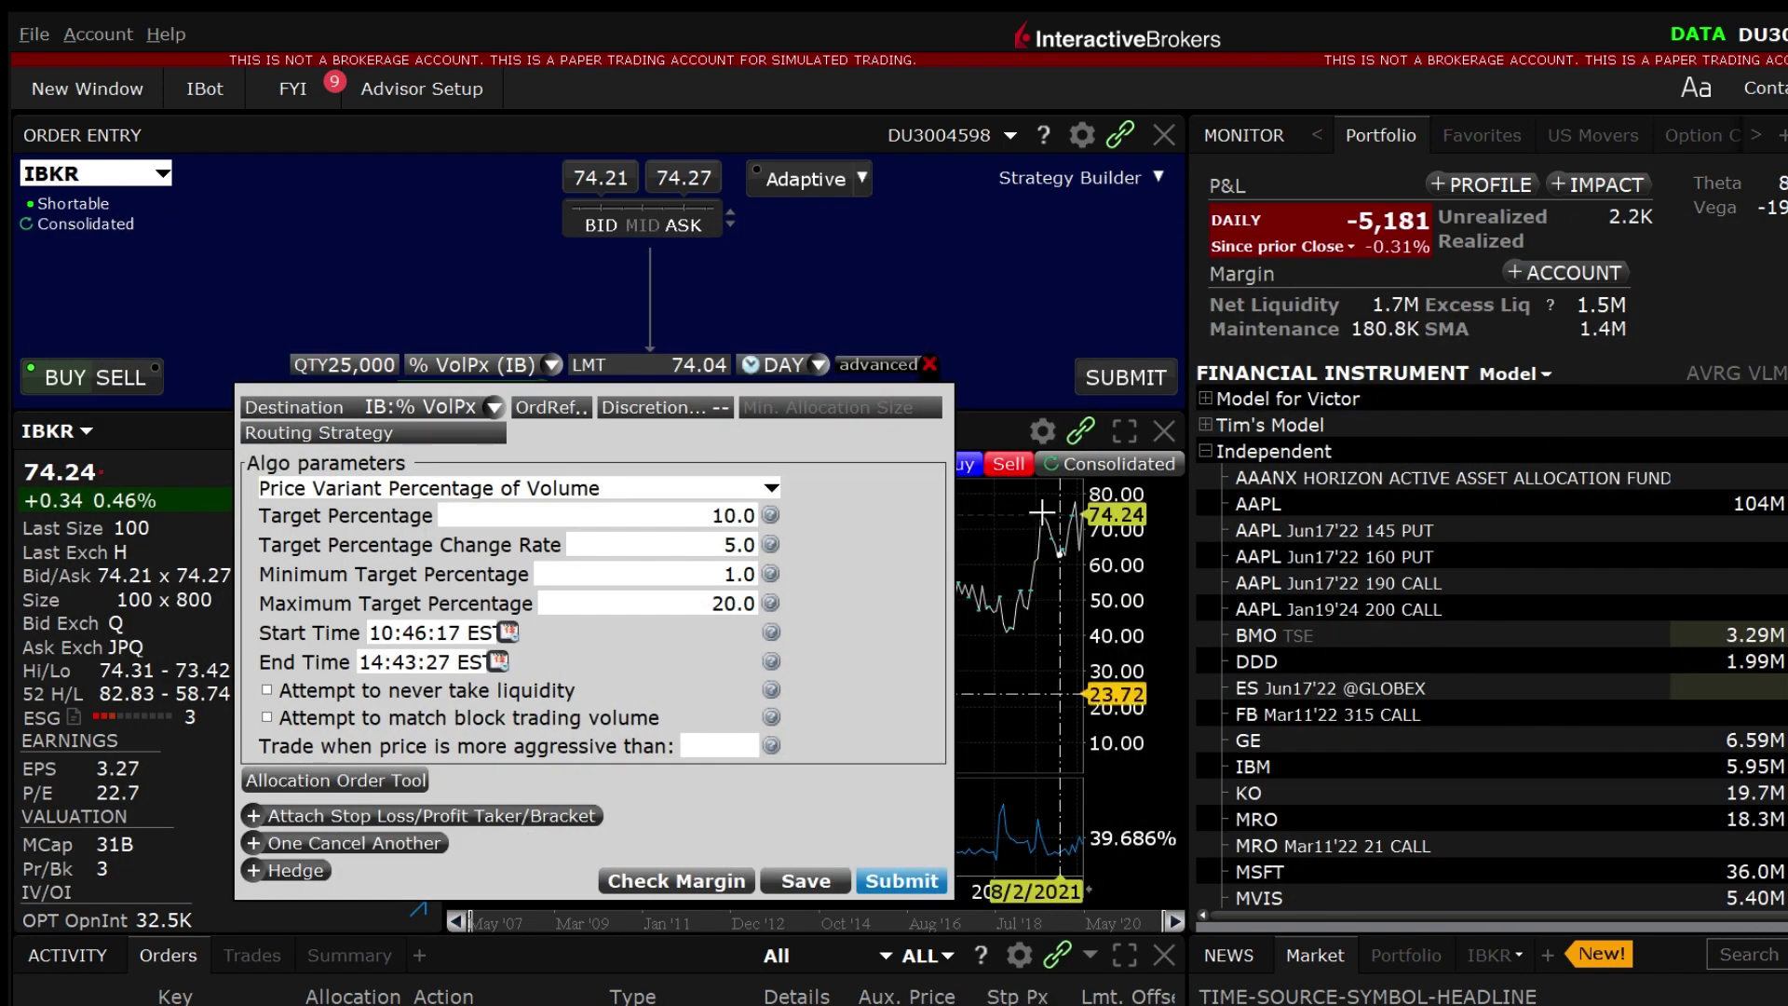
# Collapse the algo panel, submit the 25,000-share IBKR buy order and transmit it.
pyautogui.click(935, 362)
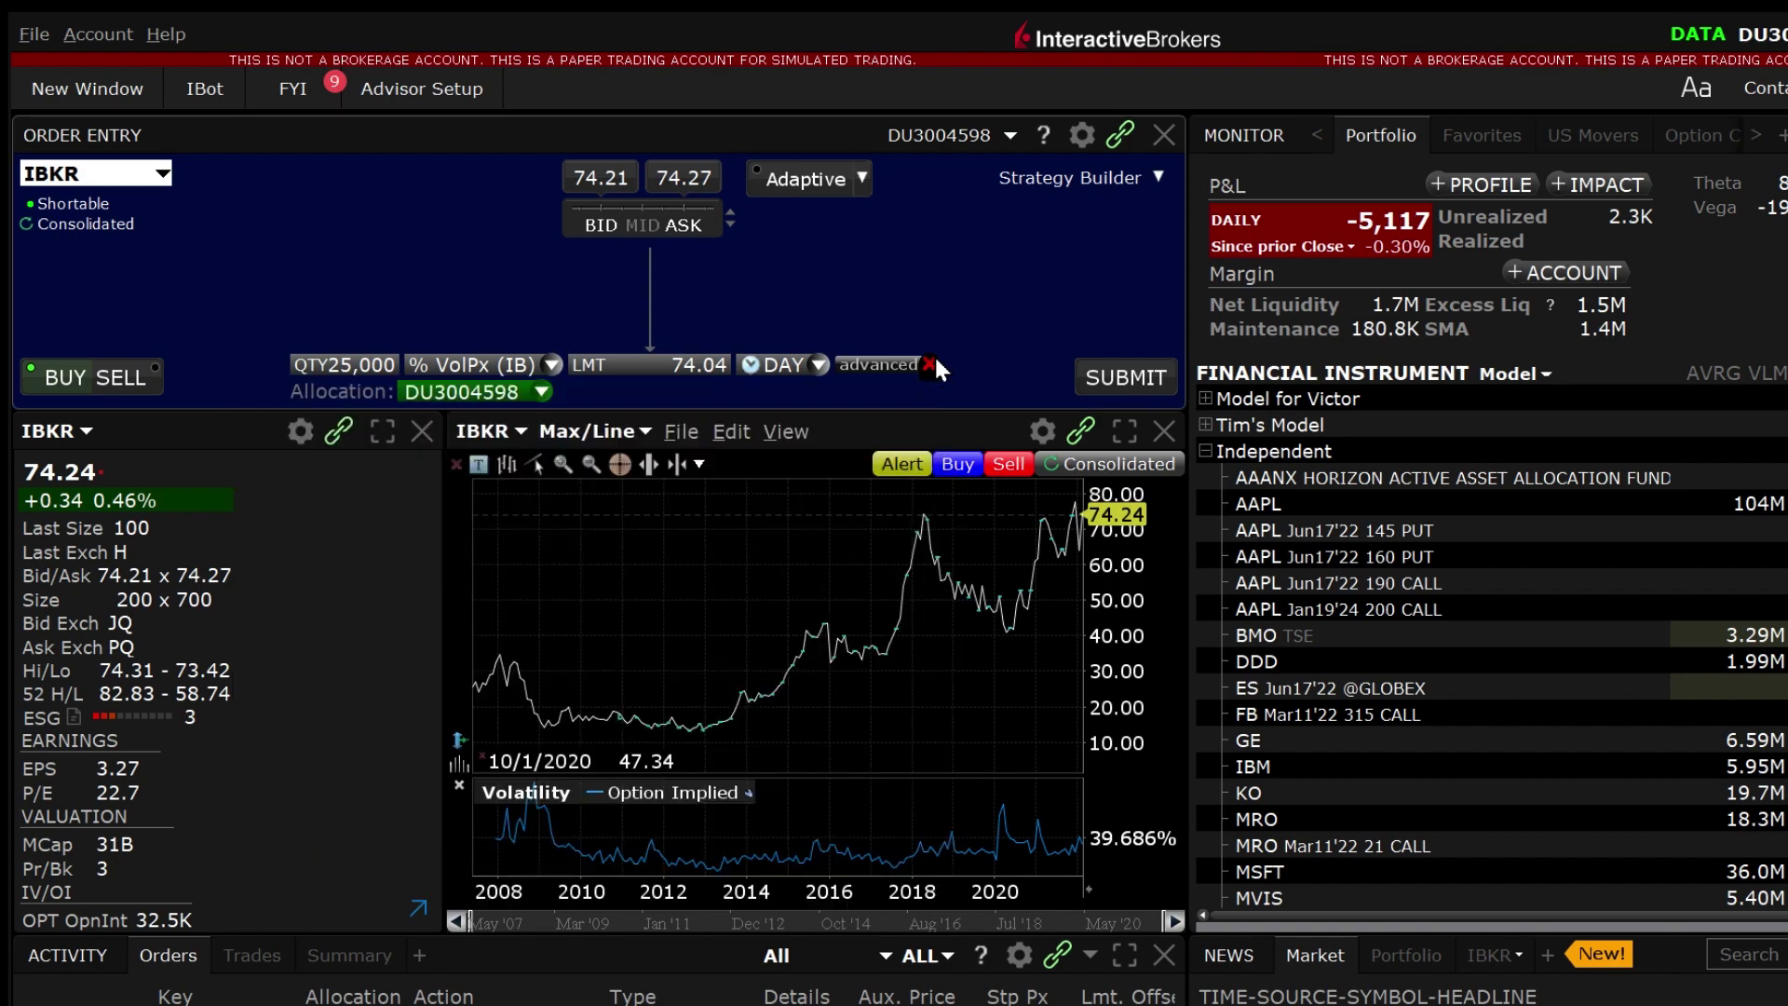
pyautogui.click(1109, 367)
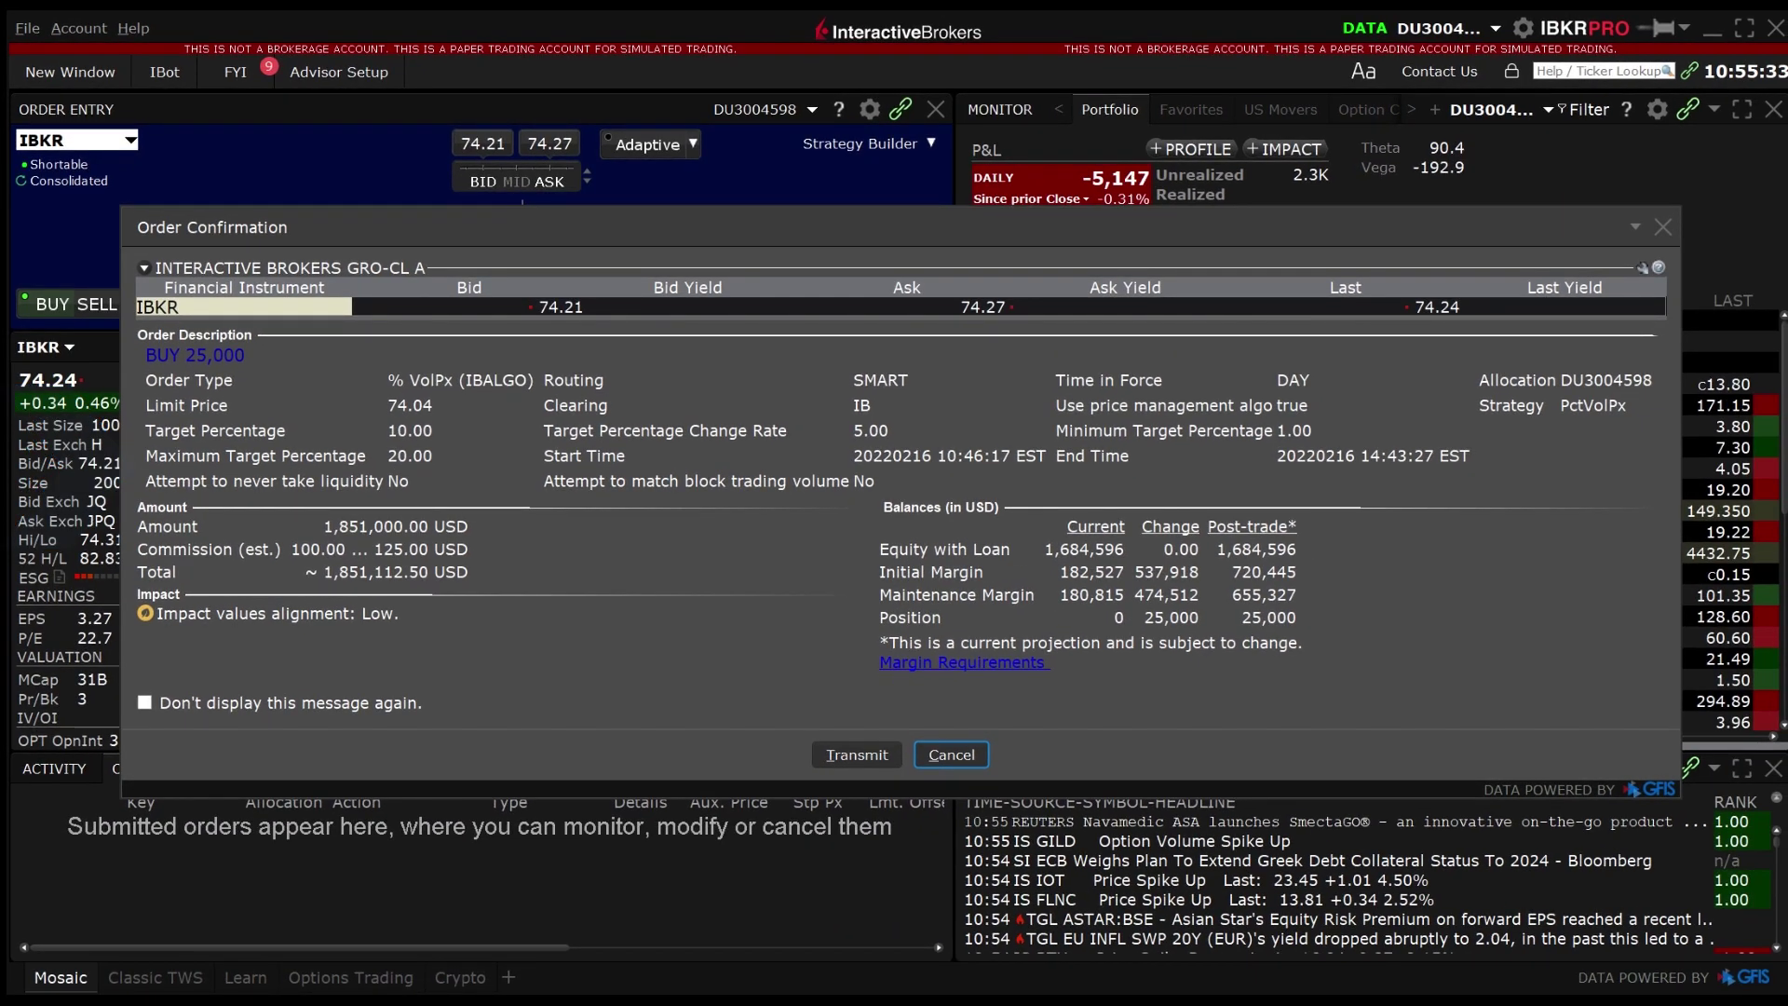
pyautogui.click(859, 754)
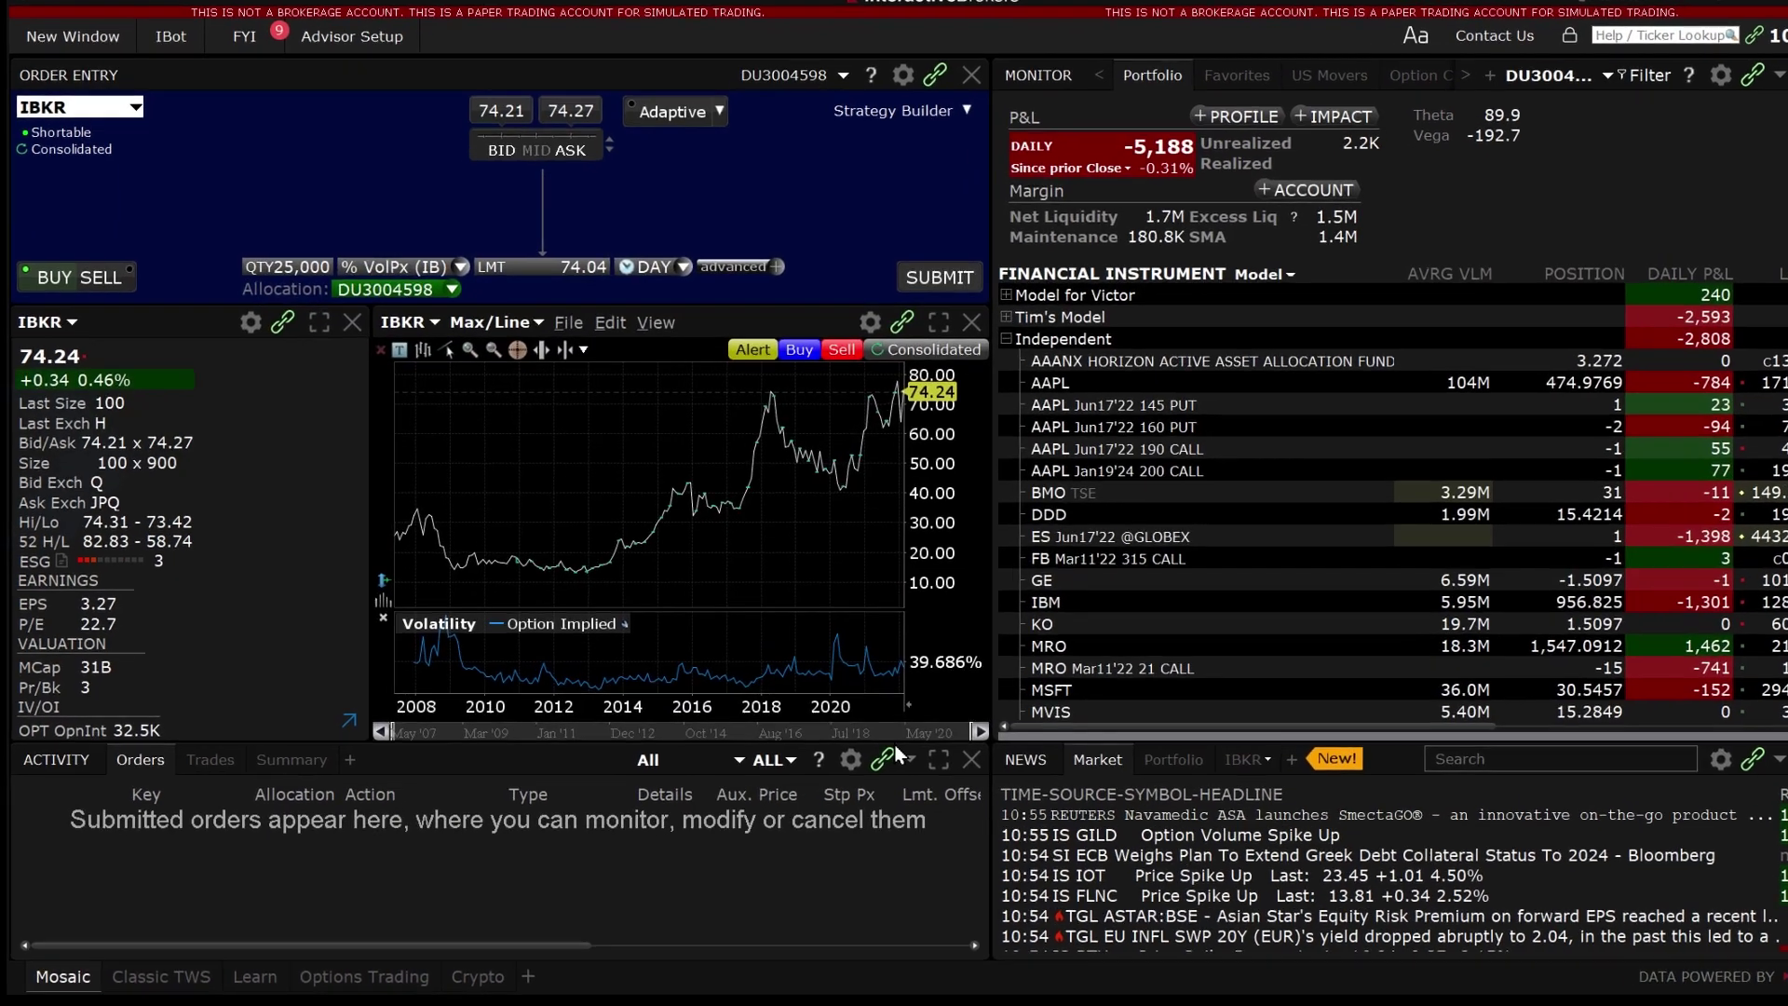